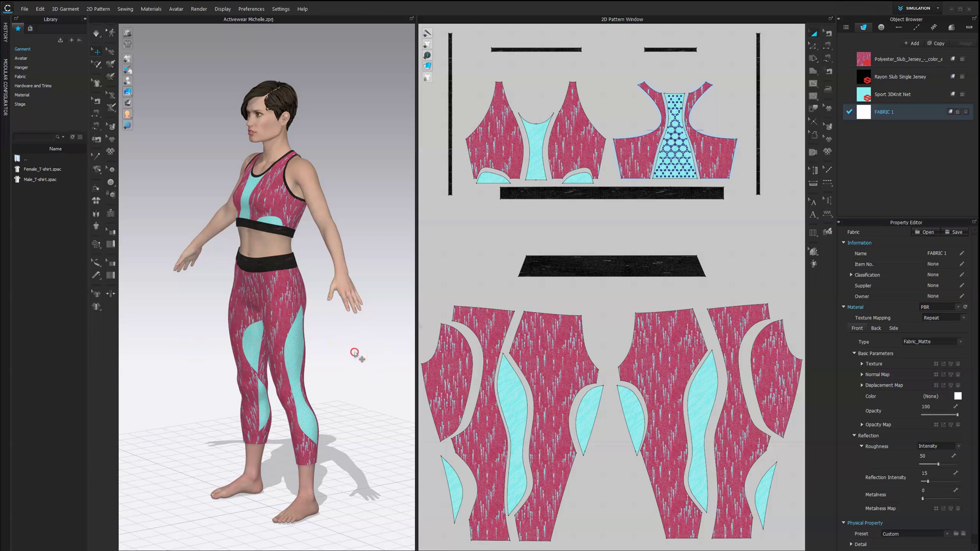
# - Examine the perforated back panel of the sports bra on the avatar and in the 2D pattern
pyautogui.moveTo(355, 352)
pyautogui.mouseDown(button='right')
pyautogui.moveTo(324, 359)
pyautogui.moveTo(293, 349)
pyautogui.moveTo(358, 351)
pyautogui.mouseUp(button='right')
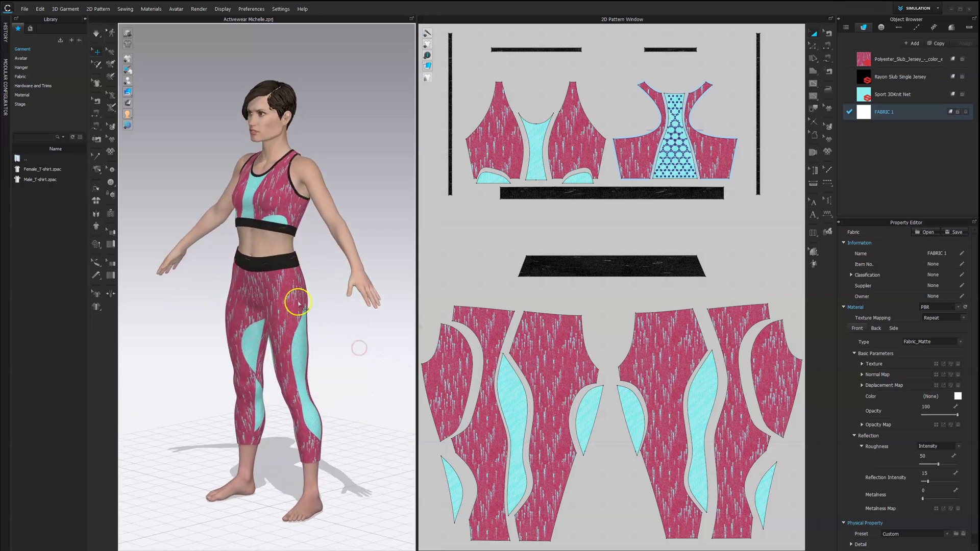
pyautogui.moveTo(350, 183); pyautogui.dragTo(345, 184, button='right')
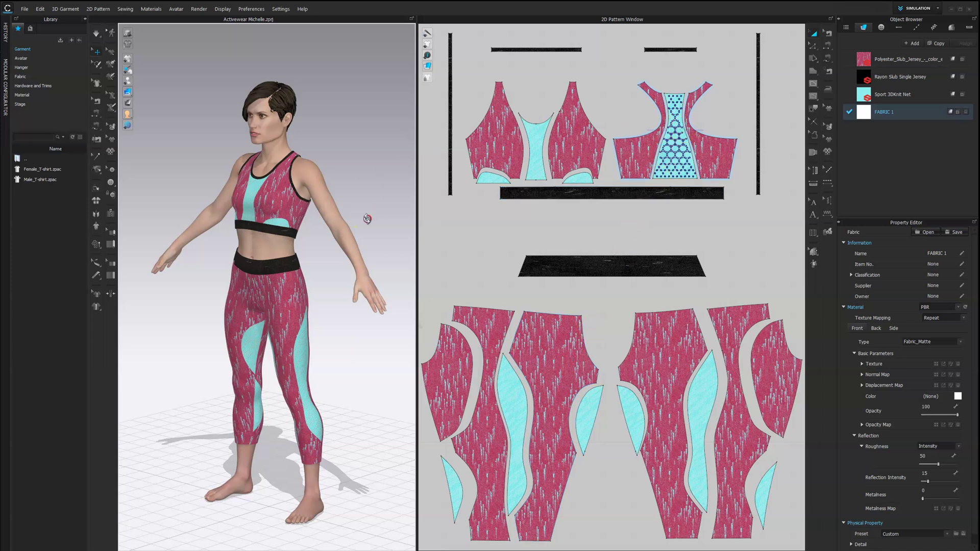
pyautogui.moveTo(367, 218); pyautogui.dragTo(293, 196, button='right')
pyautogui.scroll(6, 307, 168)
pyautogui.scroll(3, 333, 265)
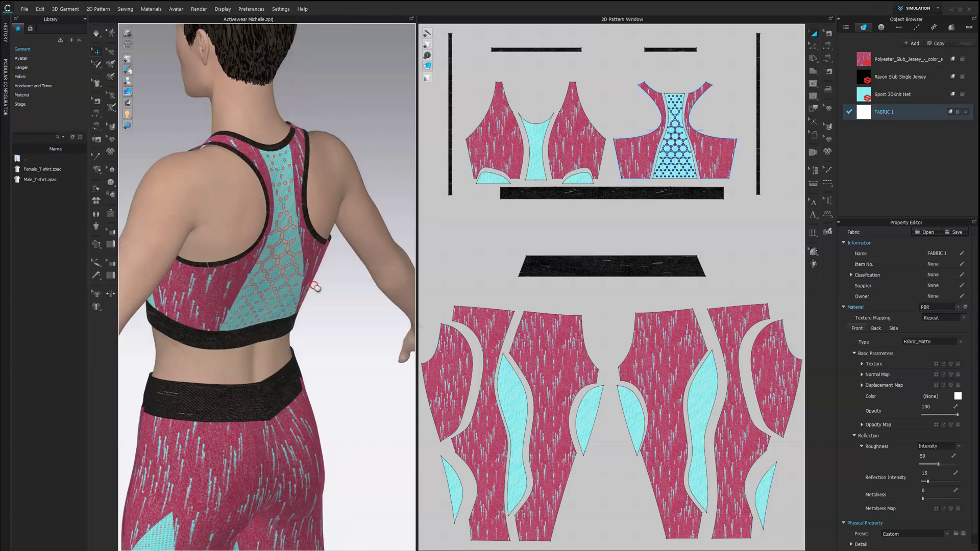
pyautogui.scroll(2, 682, 126)
pyautogui.scroll(5, 682, 127)
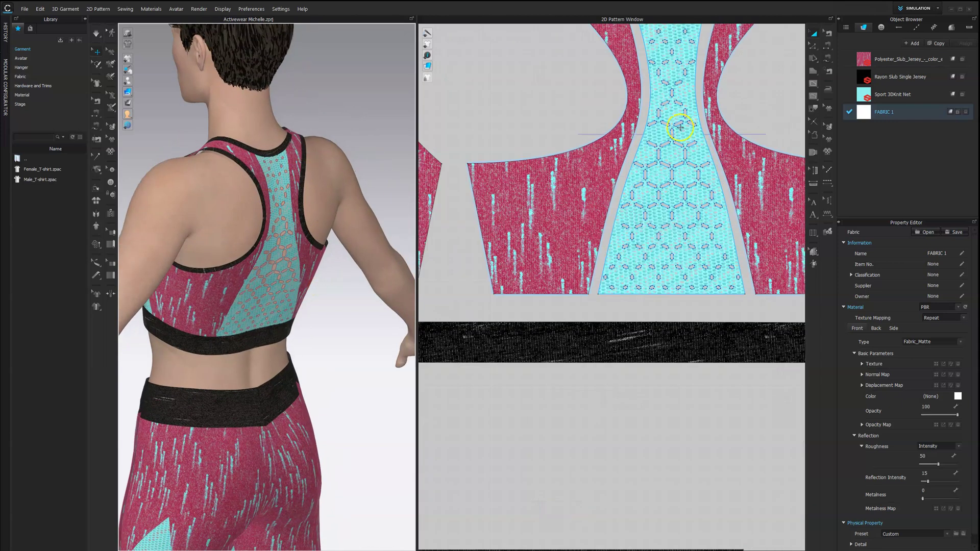
pyautogui.scroll(-1, 566, 100)
pyautogui.moveTo(565, 113); pyautogui.dragTo(501, 195, button='middle')
pyautogui.scroll(2, 542, 218)
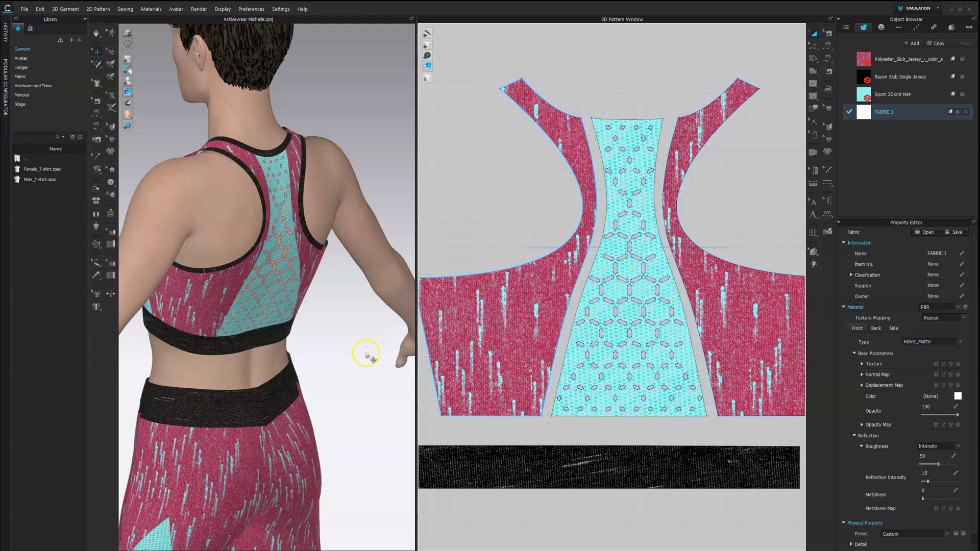
# - Inspect the leggings' mesh insets on the avatar and select the inner-thigh inset in the 2D pattern
pyautogui.moveTo(350, 368); pyautogui.dragTo(303, 349, button='right')
pyautogui.moveTo(303, 349); pyautogui.dragTo(297, 278, button='middle')
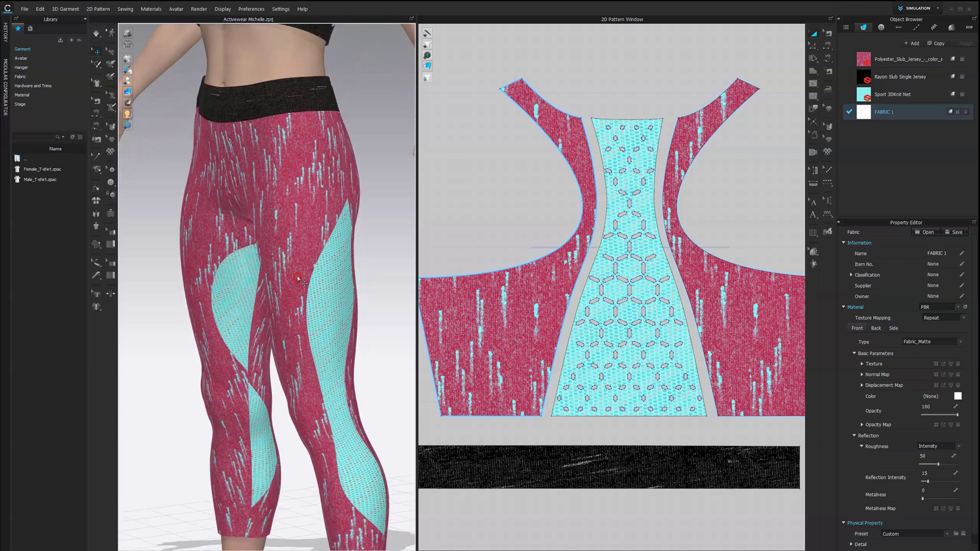
pyautogui.click(234, 290)
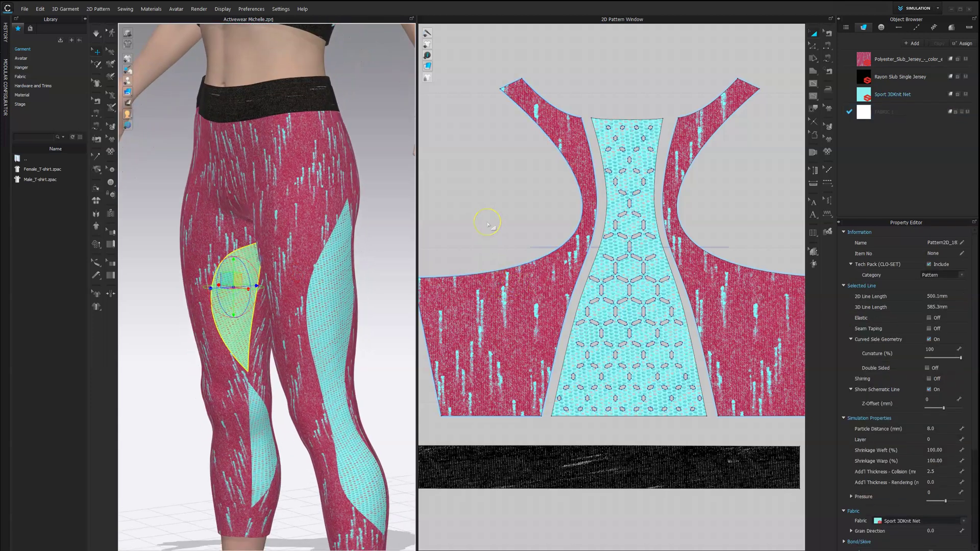
pyautogui.click(493, 225)
pyautogui.press('f')
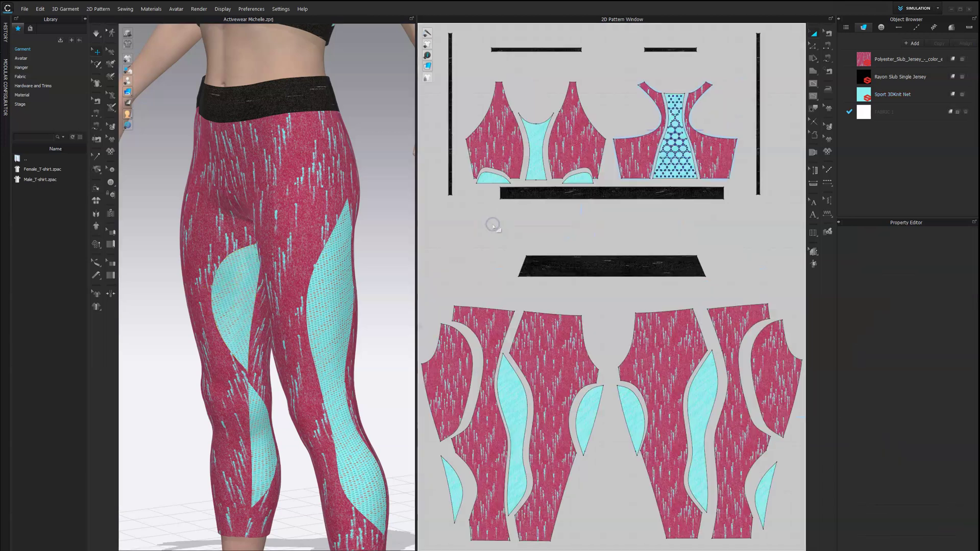
pyautogui.click(586, 414)
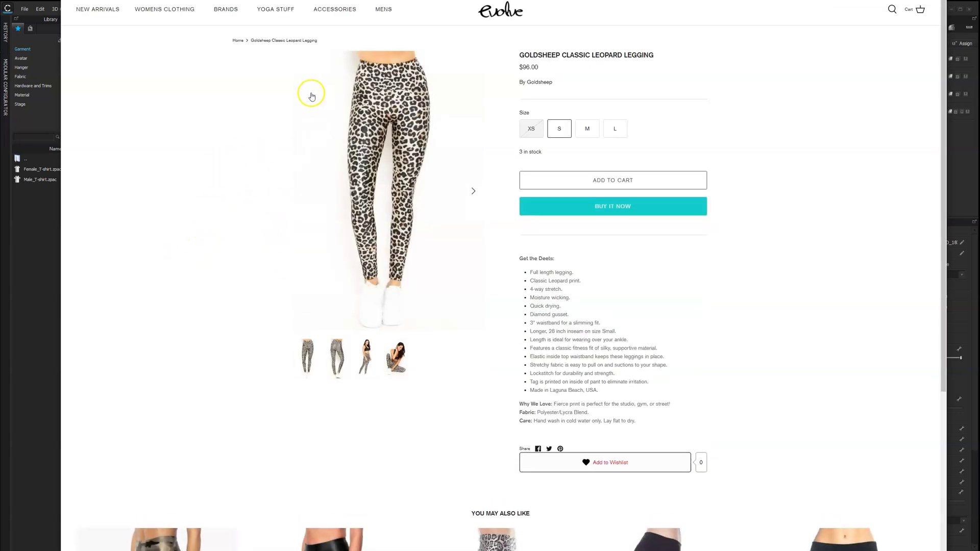
# - View the Tema Athletics High Waist Compression Leaf Legging reference page in the web browser, and return to the garment project
pyautogui.hotkey('ctrl', 'Tab')
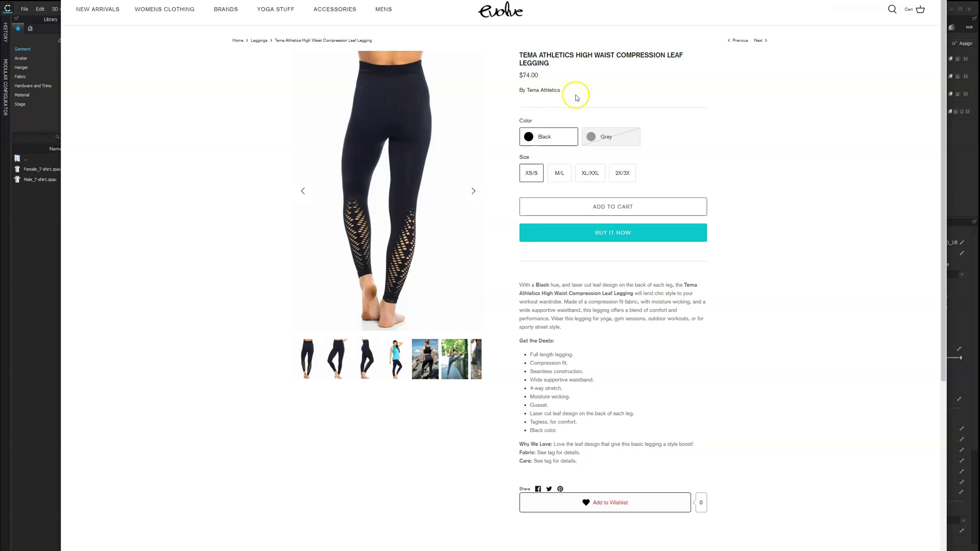
pyautogui.click(692, 1)
pyautogui.click(214, 268)
pyautogui.click(36, 313)
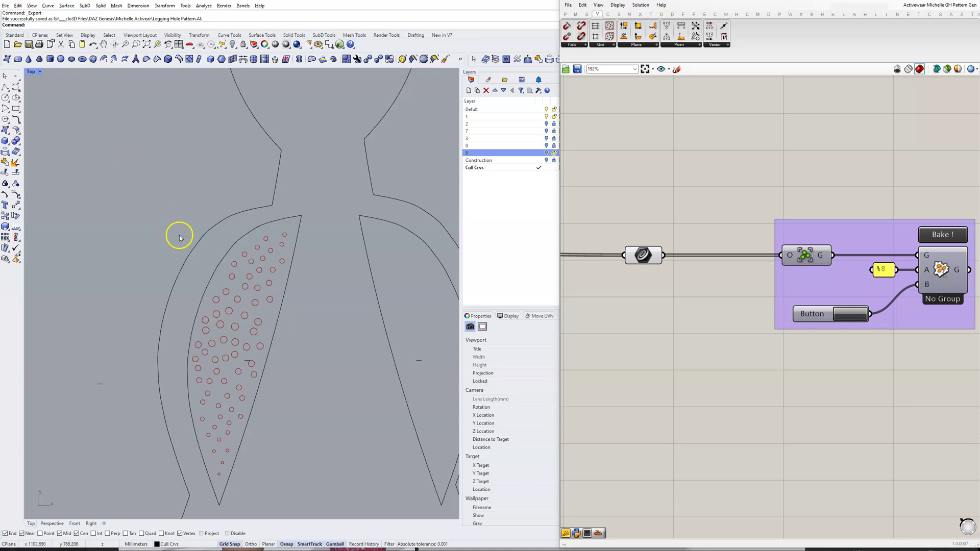
# - Switch to Rhino and turn on the highlighted layer containing the perforation curves
pyautogui.scroll(-5, 192, 253)
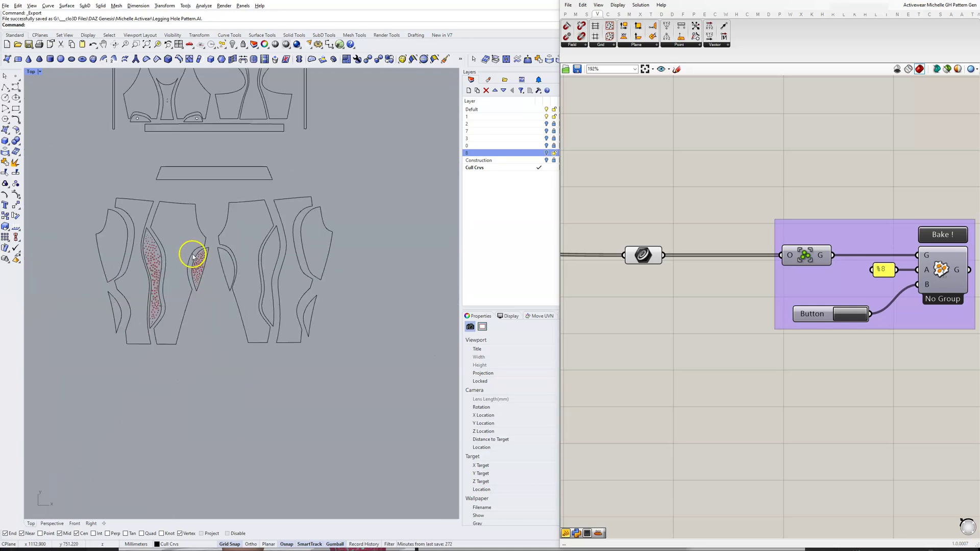
pyautogui.middleClick(223, 149)
pyautogui.click(240, 229)
pyautogui.rightClick(318, 156)
pyautogui.scroll(2, 317, 158)
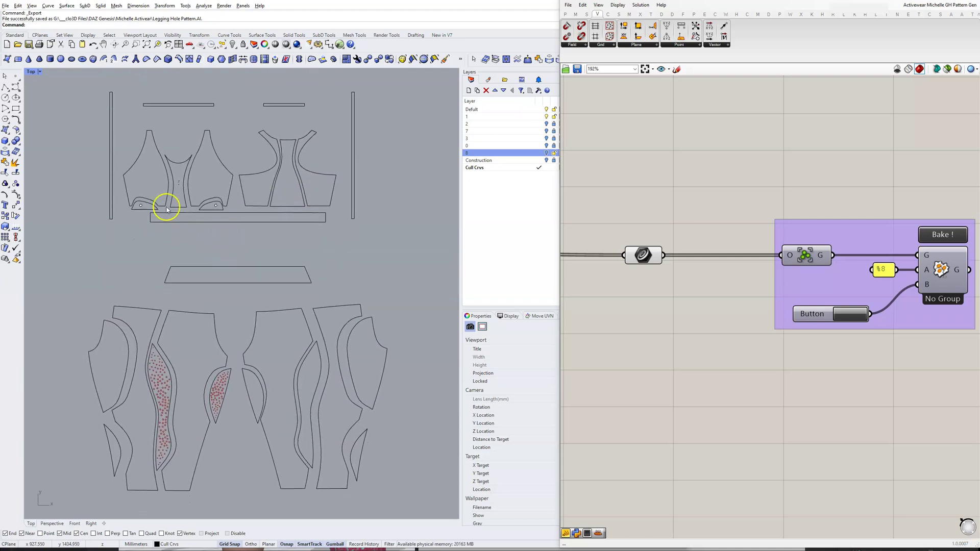
pyautogui.click(546, 153)
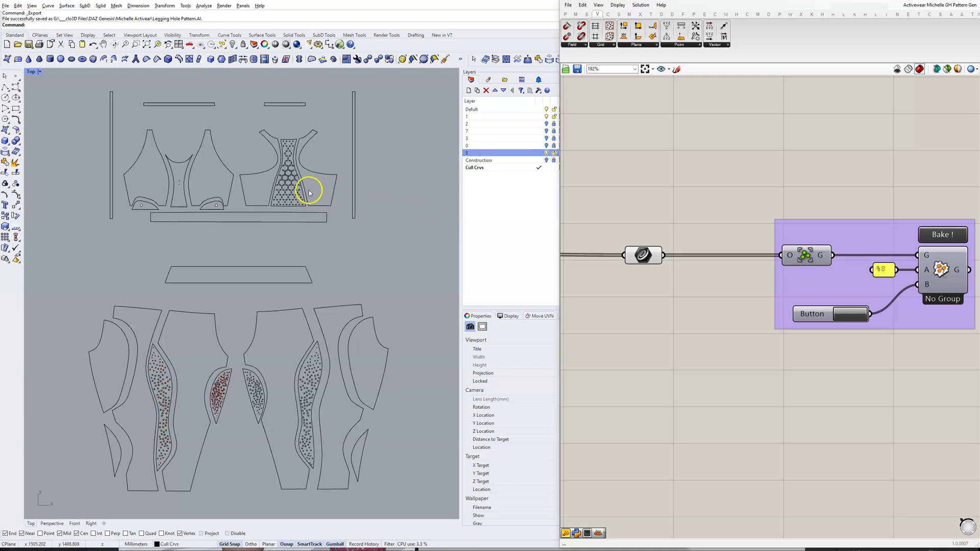
# - Examine the perforation curves on the bra's back panel and on the leggings' inner-thigh insets
pyautogui.scroll(10, 308, 190)
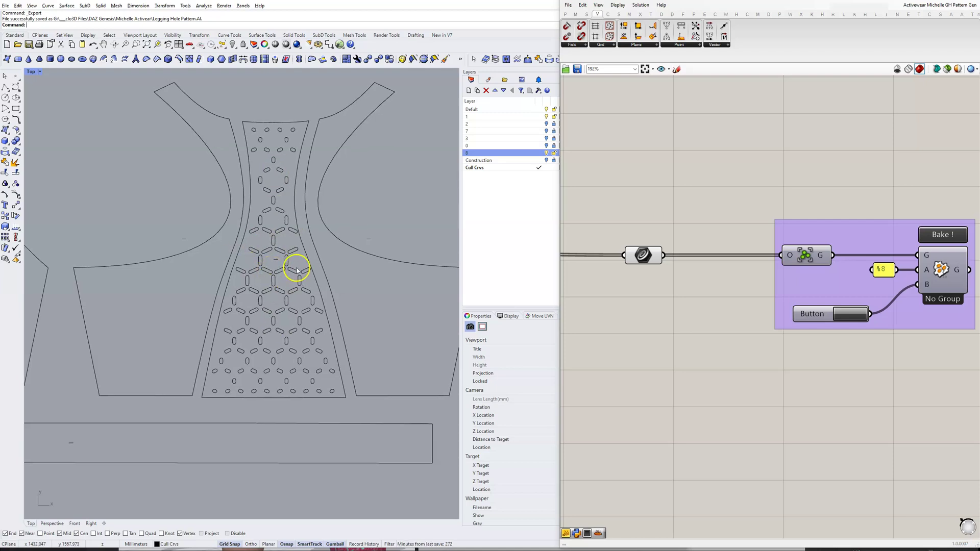
pyautogui.scroll(-6, 266, 270)
pyautogui.scroll(-1, 258, 268)
pyautogui.moveTo(242, 389); pyautogui.dragTo(271, 154, button='right')
pyautogui.scroll(2, 248, 286)
pyautogui.scroll(2, 256, 255)
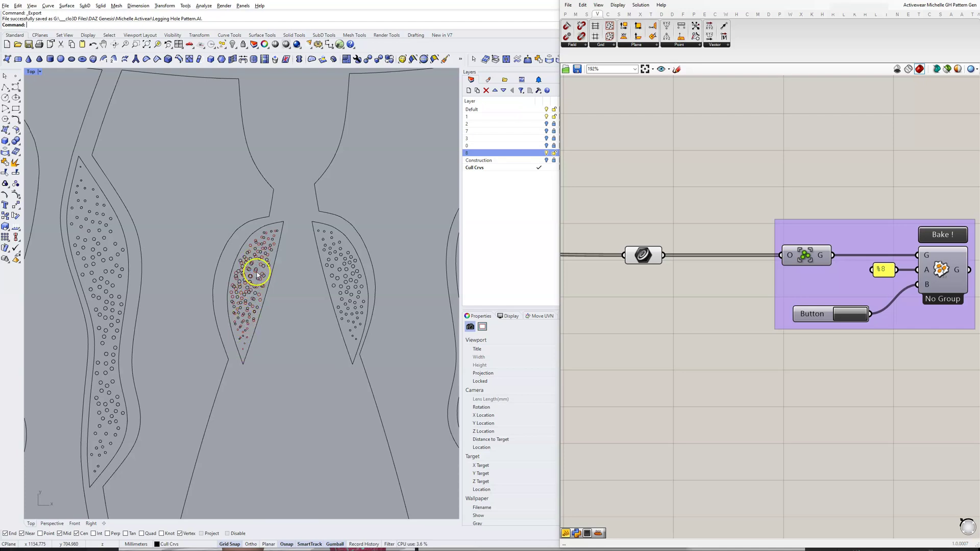
pyautogui.scroll(6, 257, 278)
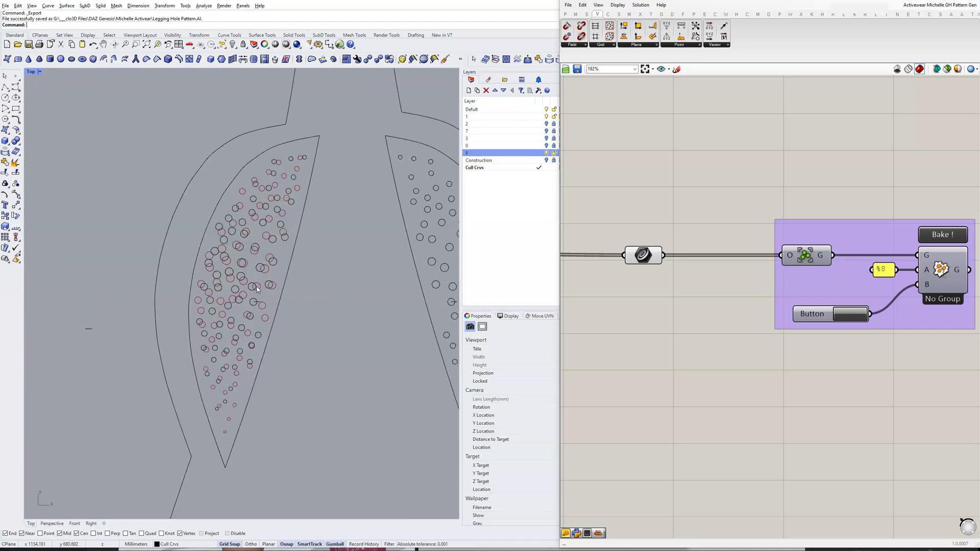
pyautogui.scroll(2, 258, 290)
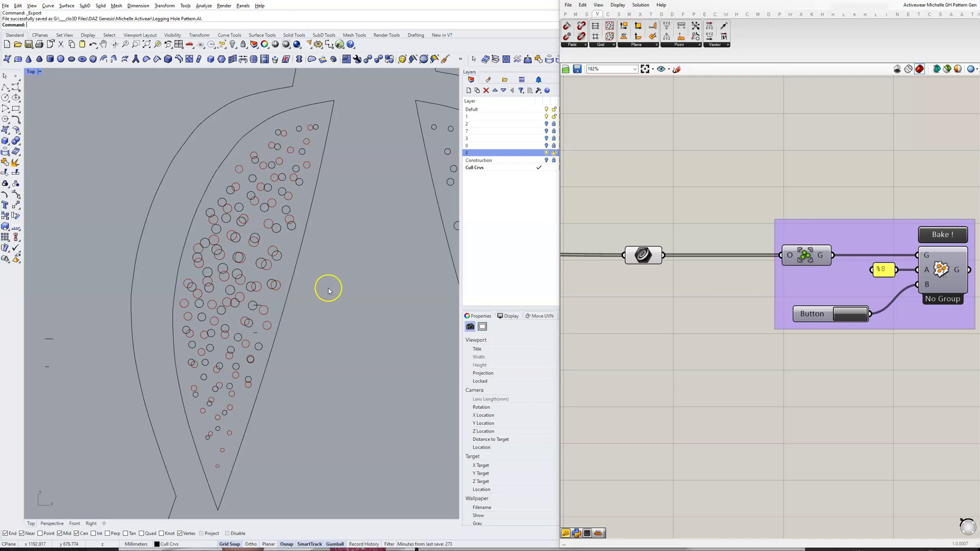
pyautogui.scroll(-5, 328, 291)
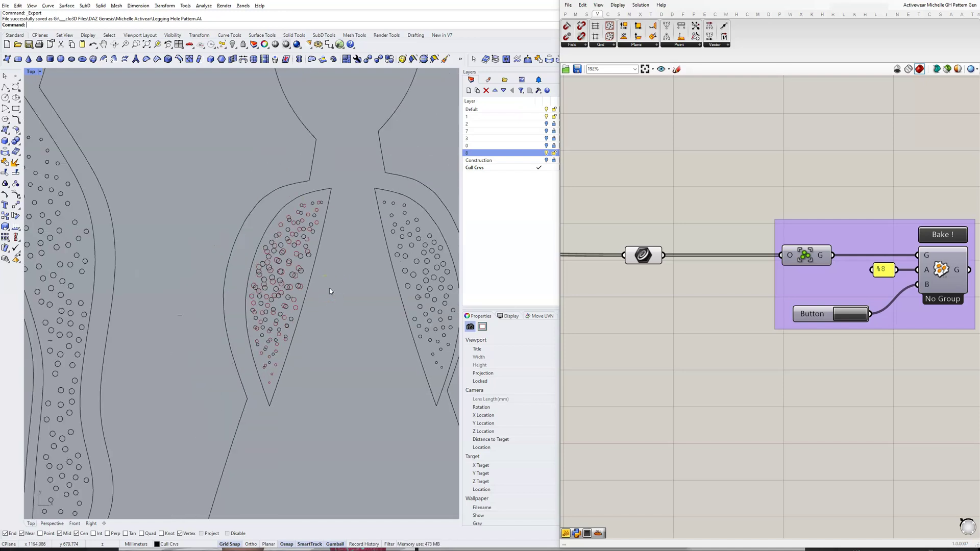
pyautogui.scroll(-2, 329, 290)
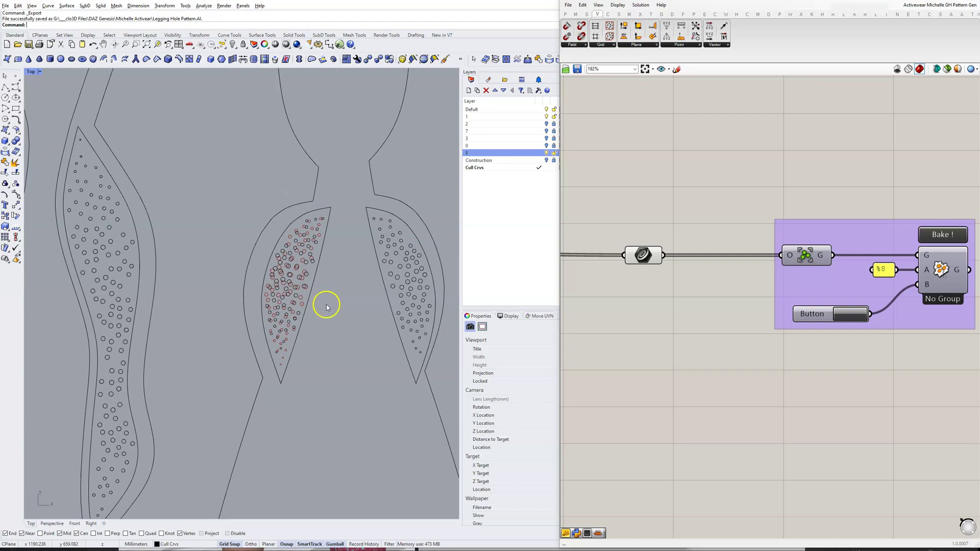
pyautogui.scroll(-2, 322, 306)
pyautogui.moveTo(315, 328); pyautogui.dragTo(312, 323, button='right')
# - Inspect the panel components in the Grasshopper definition alongside the bra's back pattern, selecting the Hexagon Cells component
pyautogui.scroll(-8, 641, 263)
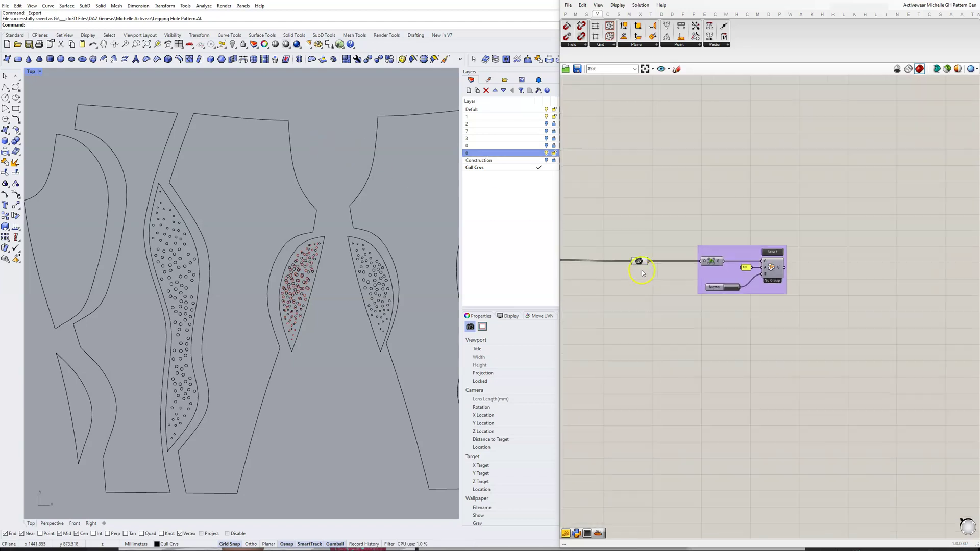
pyautogui.scroll(-5, 725, 268)
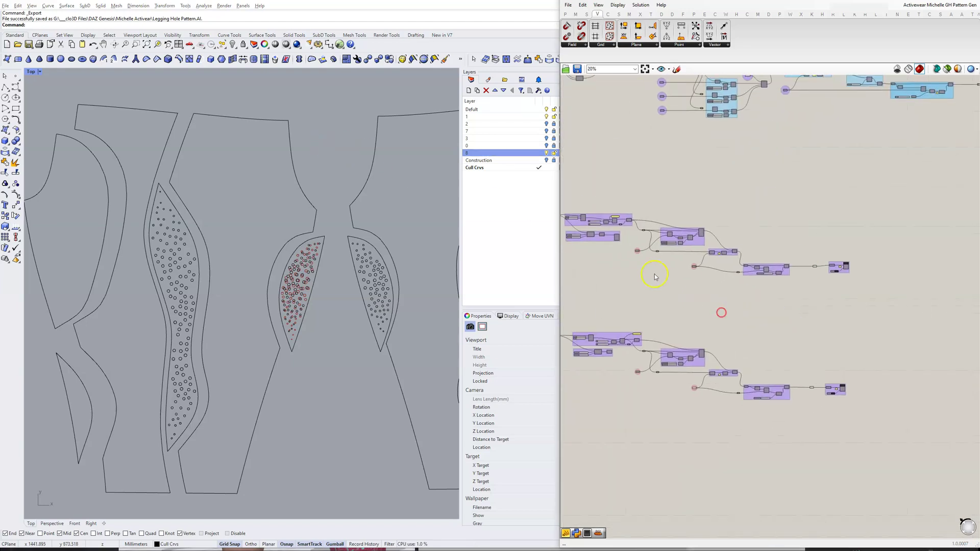
pyautogui.scroll(1, 681, 265)
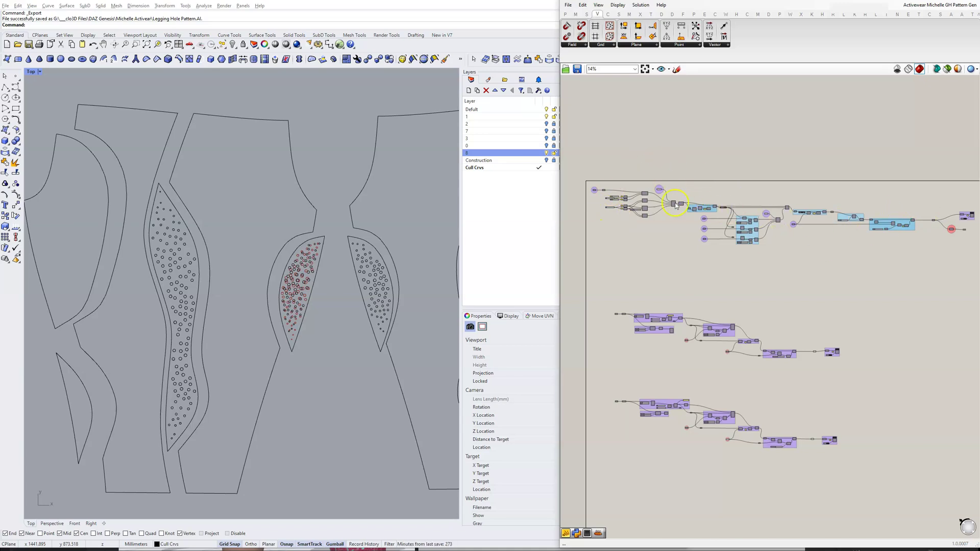
pyautogui.scroll(10, 674, 196)
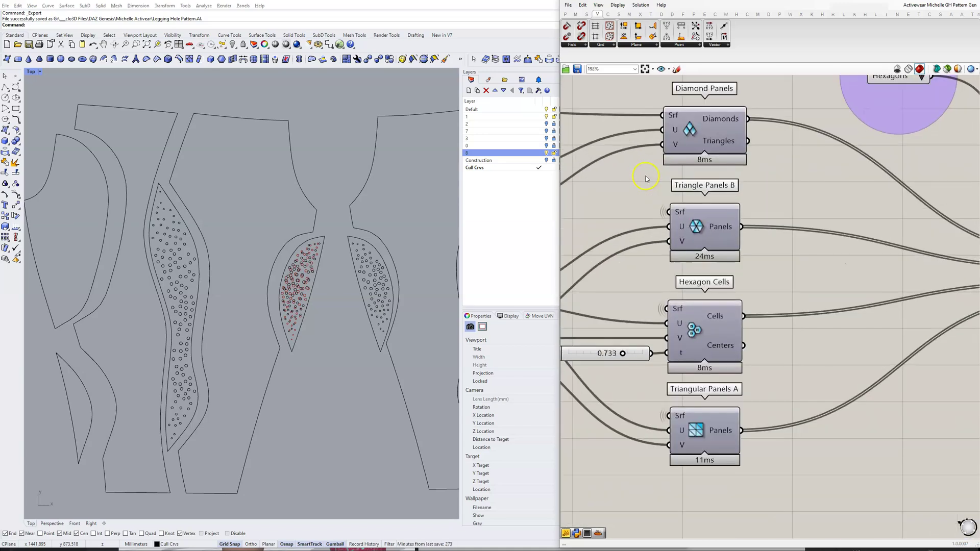
pyautogui.moveTo(646, 178); pyautogui.dragTo(678, 193, button='right')
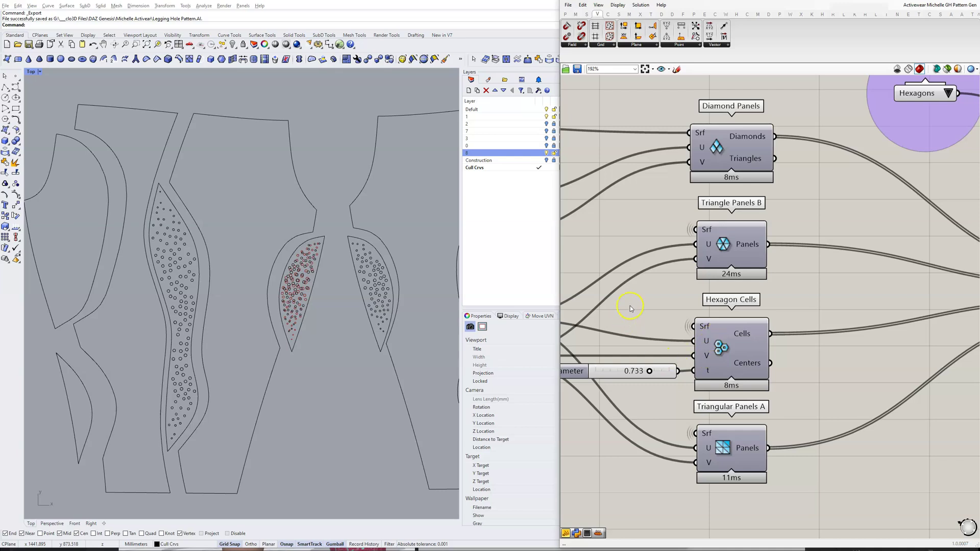
pyautogui.moveTo(341, 142); pyautogui.dragTo(285, 318, button='right')
pyautogui.scroll(6, 305, 273)
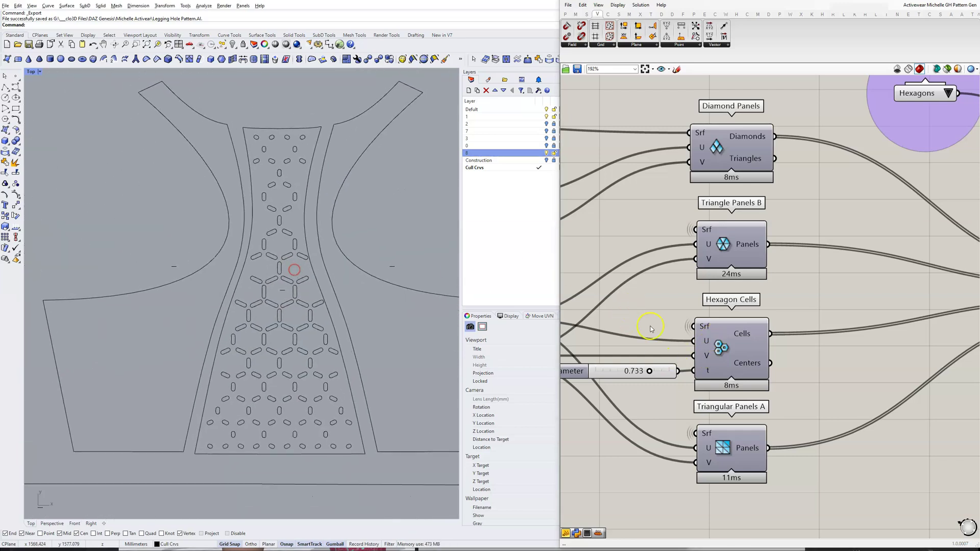
pyautogui.click(723, 356)
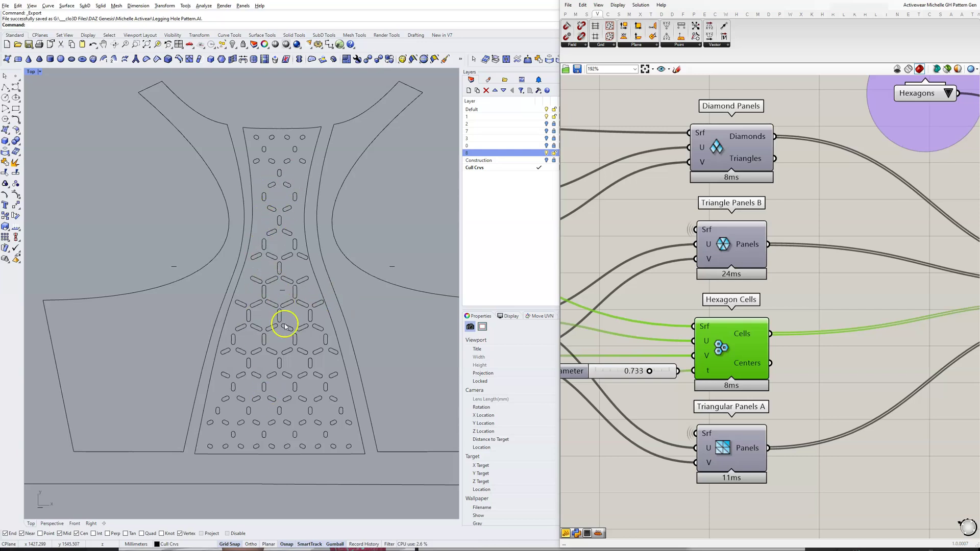
# - Trace the panel outputs through the Stream Filter to the Distance, Curve Closest Point and Remap Numbers group
pyautogui.scroll(-3, 627, 272)
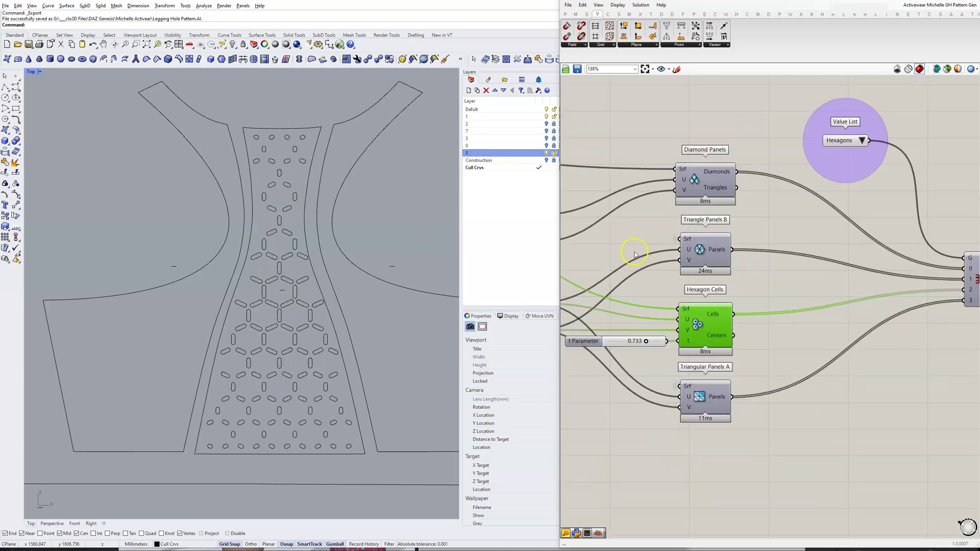
pyautogui.scroll(1, 634, 254)
pyautogui.scroll(-2, 631, 255)
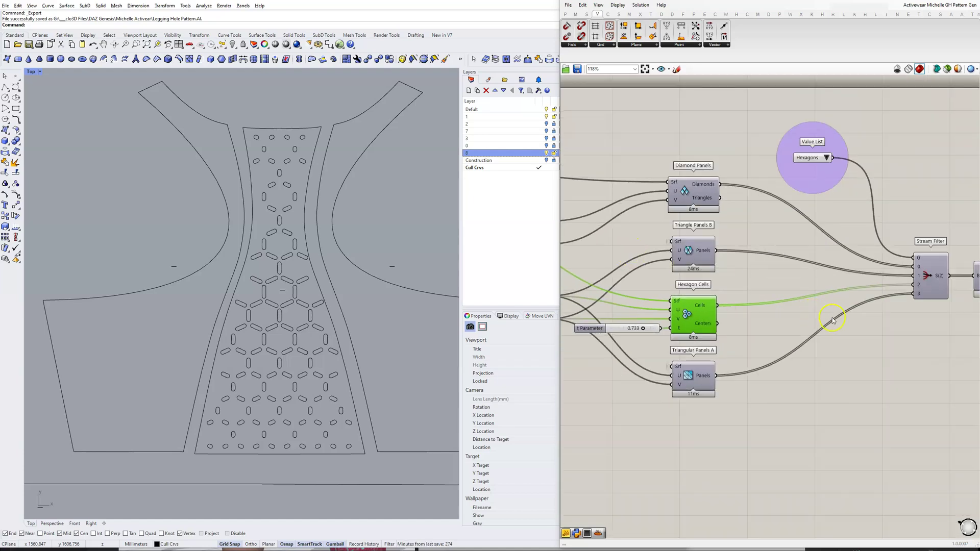
pyautogui.scroll(-3, 832, 319)
pyautogui.moveTo(839, 333); pyautogui.dragTo(625, 292, button='right')
pyautogui.moveTo(884, 363); pyautogui.dragTo(666, 321, button='right')
pyautogui.moveTo(742, 342); pyautogui.dragTo(643, 312, button='right')
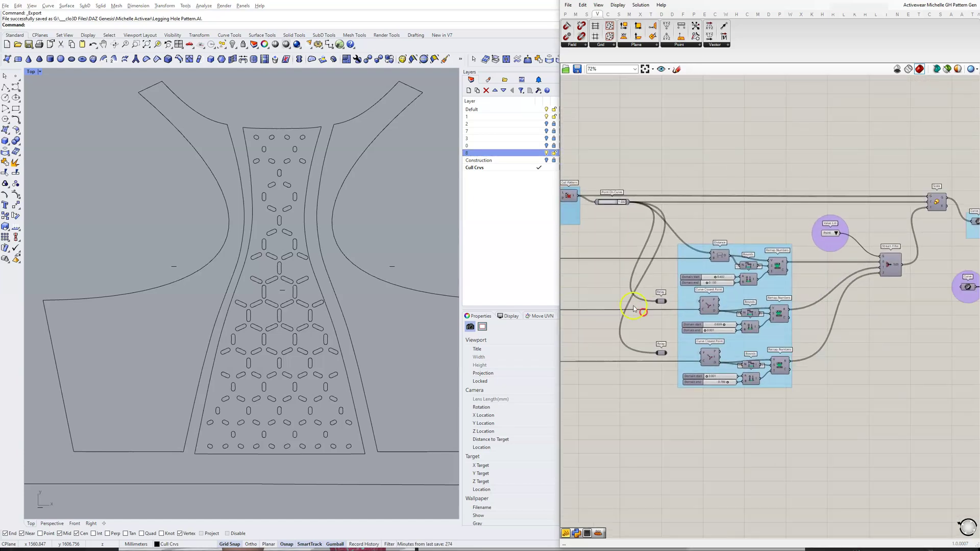
pyautogui.scroll(2, 658, 323)
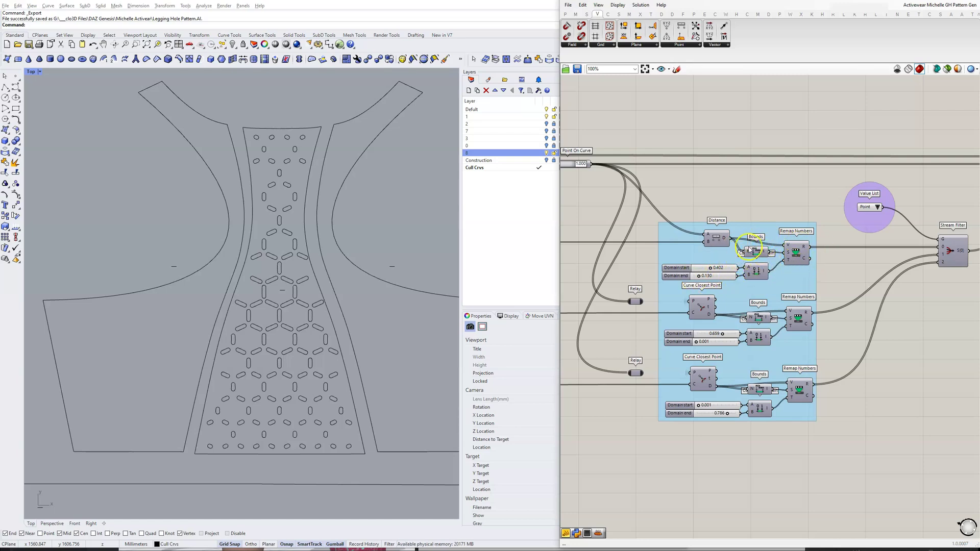
# - Follow the definition through the curve culling, Polyline Offset and Fillet groups to the bake component
pyautogui.moveTo(856, 282); pyautogui.dragTo(683, 270, button='right')
pyautogui.moveTo(808, 286); pyautogui.dragTo(680, 330, button='right')
pyautogui.moveTo(823, 322); pyautogui.dragTo(672, 324, button='right')
pyautogui.moveTo(787, 310); pyautogui.dragTo(829, 285, button='right')
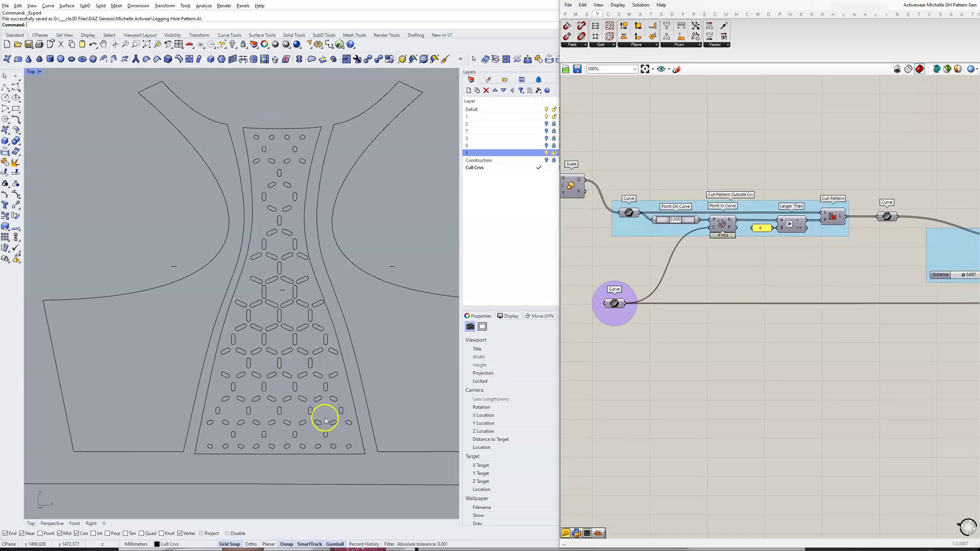
pyautogui.moveTo(819, 331); pyautogui.dragTo(705, 340, button='right')
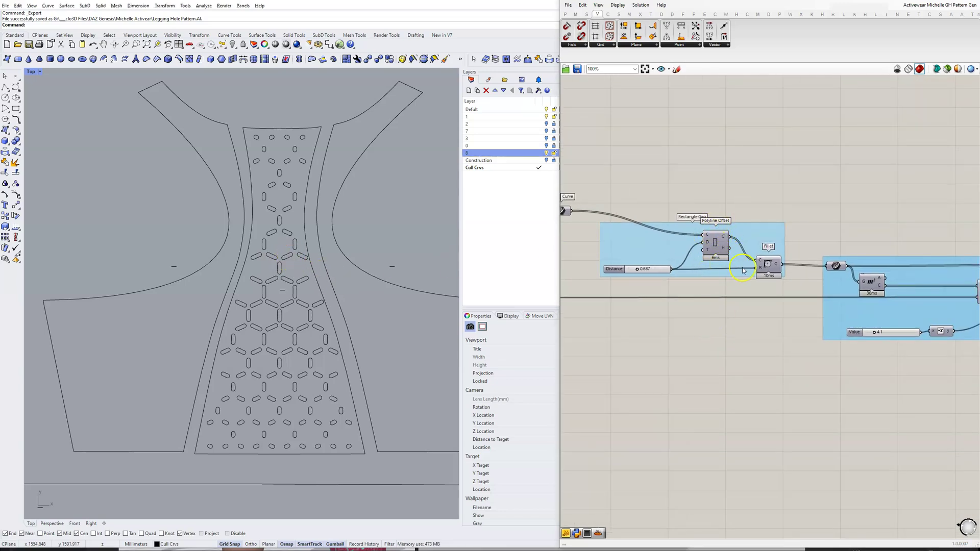
pyautogui.moveTo(896, 387); pyautogui.dragTo(636, 346, button='right')
pyautogui.moveTo(699, 339); pyautogui.dragTo(718, 343, button='right')
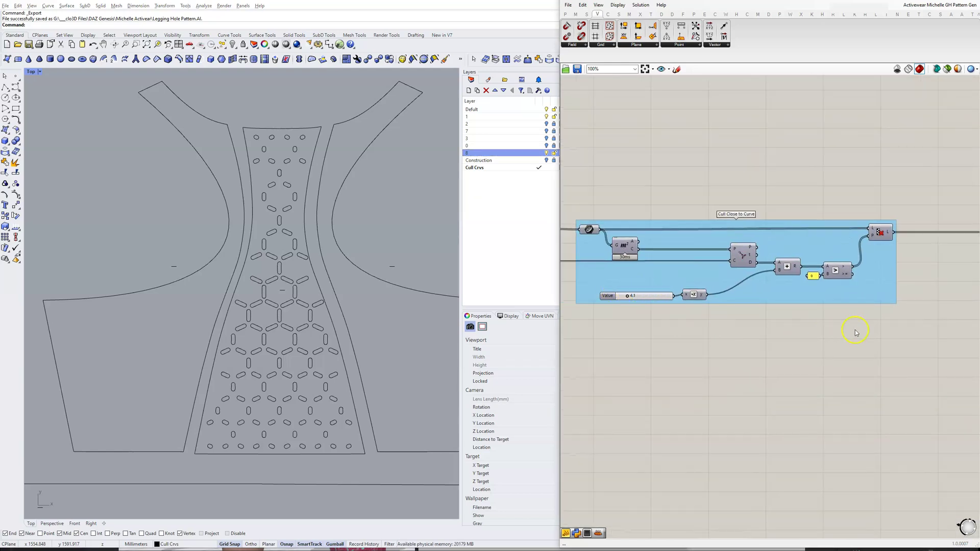
pyautogui.moveTo(974, 333); pyautogui.dragTo(814, 339, button='right')
pyautogui.moveTo(891, 357); pyautogui.dragTo(614, 332, button='right')
pyautogui.moveTo(756, 314); pyautogui.dragTo(738, 378, button='right')
pyautogui.moveTo(792, 292); pyautogui.dragTo(775, 354, button='right')
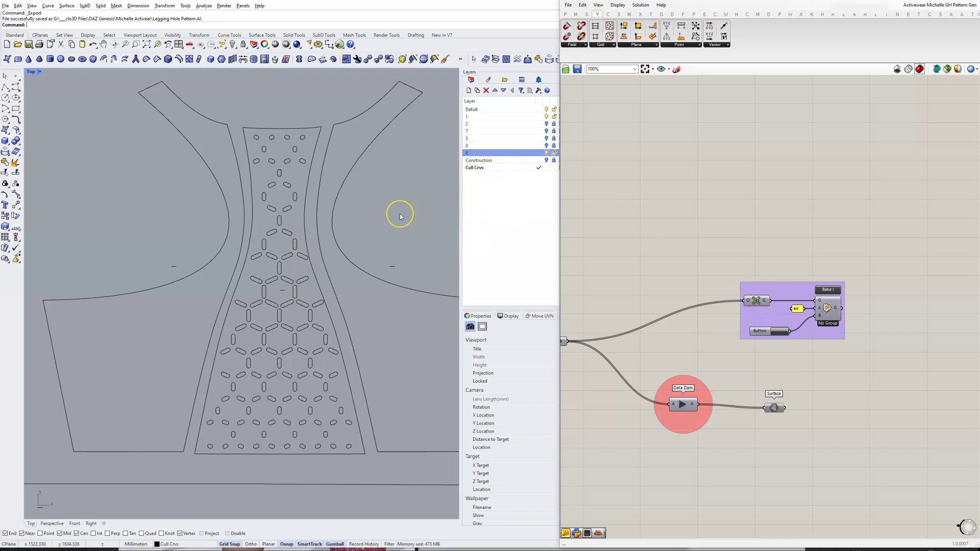
# - Examine the perforations on the leggings' inner-thigh inset and trace the Grasshopper definition back to the Random points with spacing group
pyautogui.scroll(-10, 400, 215)
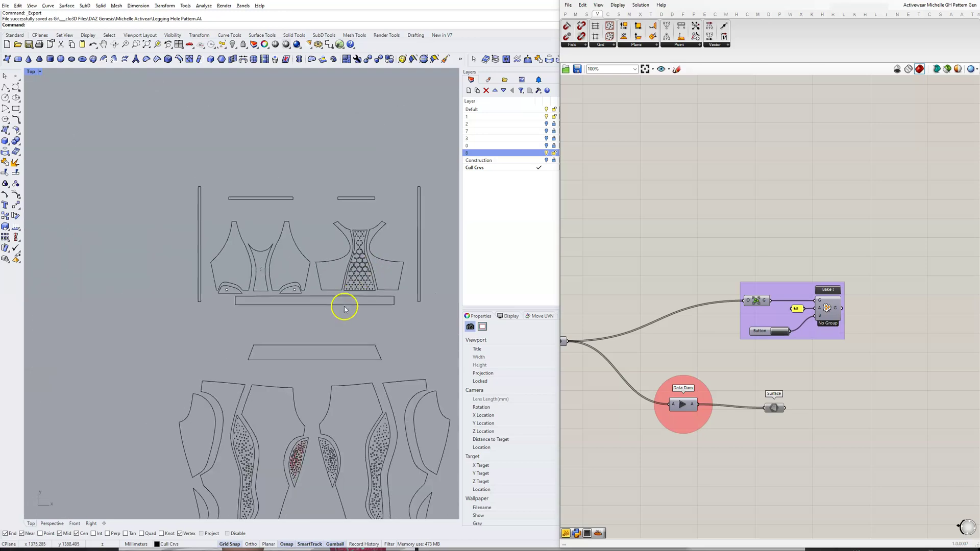
pyautogui.scroll(10, 301, 423)
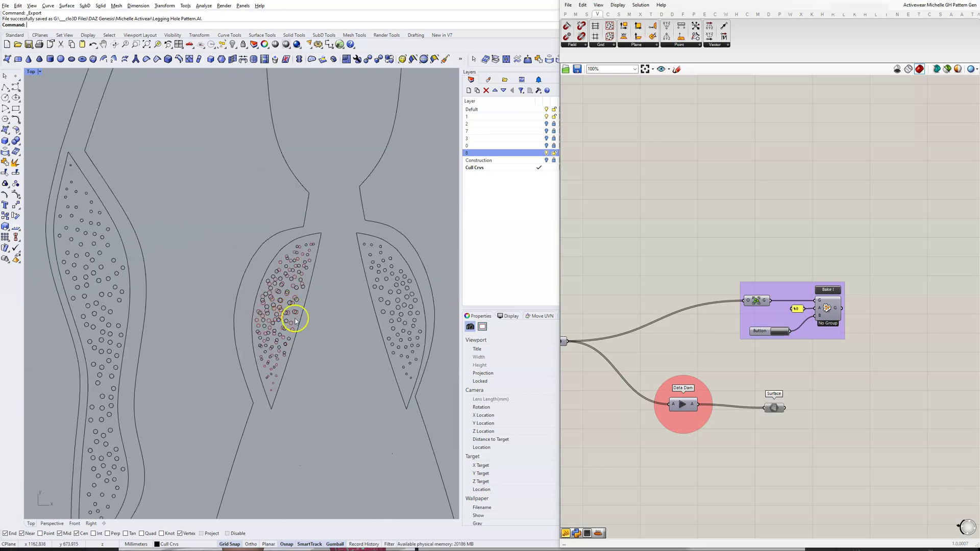
pyautogui.scroll(2, 294, 332)
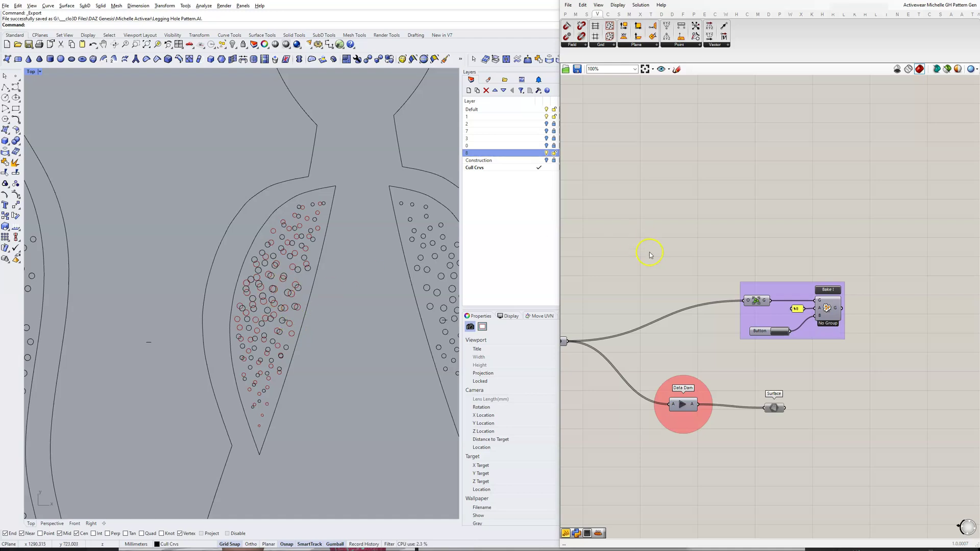
pyautogui.scroll(-8, 648, 285)
pyautogui.moveTo(577, 369); pyautogui.dragTo(733, 301, button='right')
pyautogui.moveTo(668, 350); pyautogui.dragTo(803, 274, button='right')
pyautogui.moveTo(591, 361); pyautogui.dragTo(672, 249, button='right')
pyautogui.scroll(3, 689, 284)
pyautogui.moveTo(677, 309); pyautogui.dragTo(742, 221, button='right')
pyautogui.scroll(4, 723, 236)
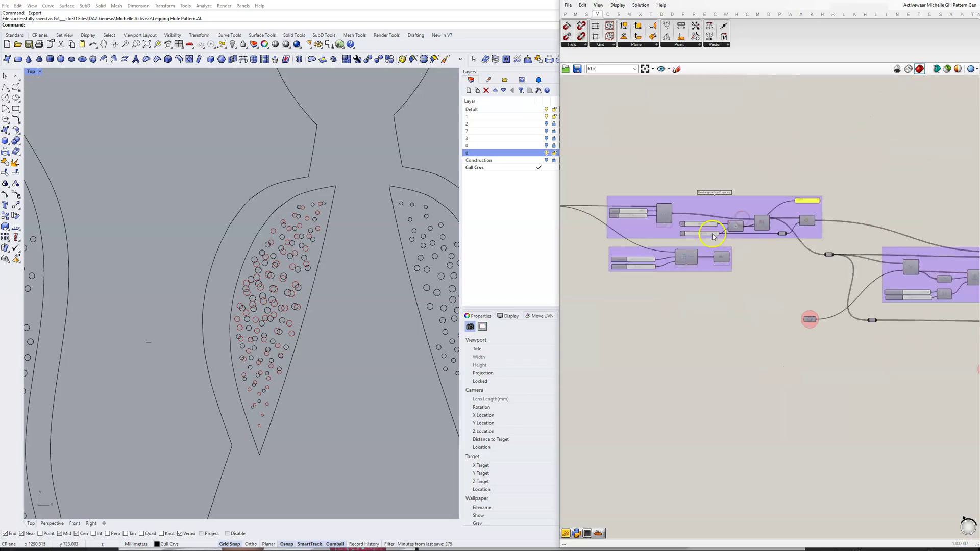
pyautogui.moveTo(659, 161); pyautogui.dragTo(702, 245, button='right')
pyautogui.scroll(7, 703, 241)
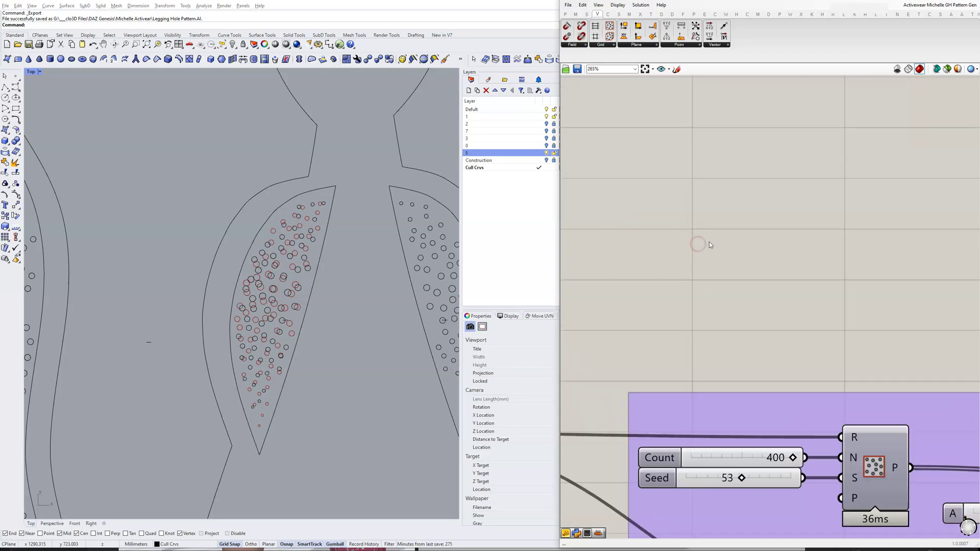
pyautogui.moveTo(746, 309); pyautogui.dragTo(711, 183, button='right')
pyautogui.scroll(1, 720, 203)
pyautogui.scroll(-2, 747, 226)
pyautogui.moveTo(747, 226); pyautogui.dragTo(694, 189, button='right')
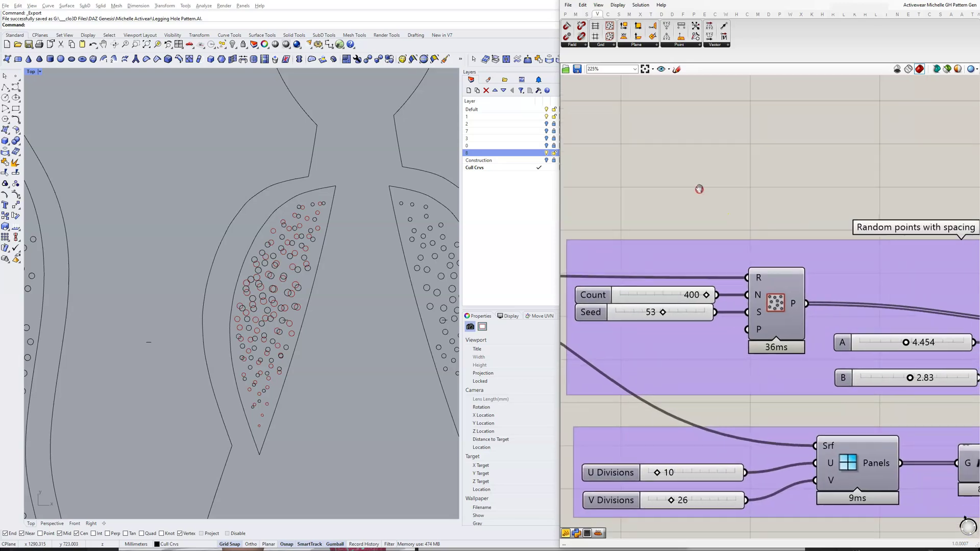
# - Hide the layer holding the baked perforation curves, try a random-point Count of 159, and set the Count to 293
pyautogui.click(546, 153)
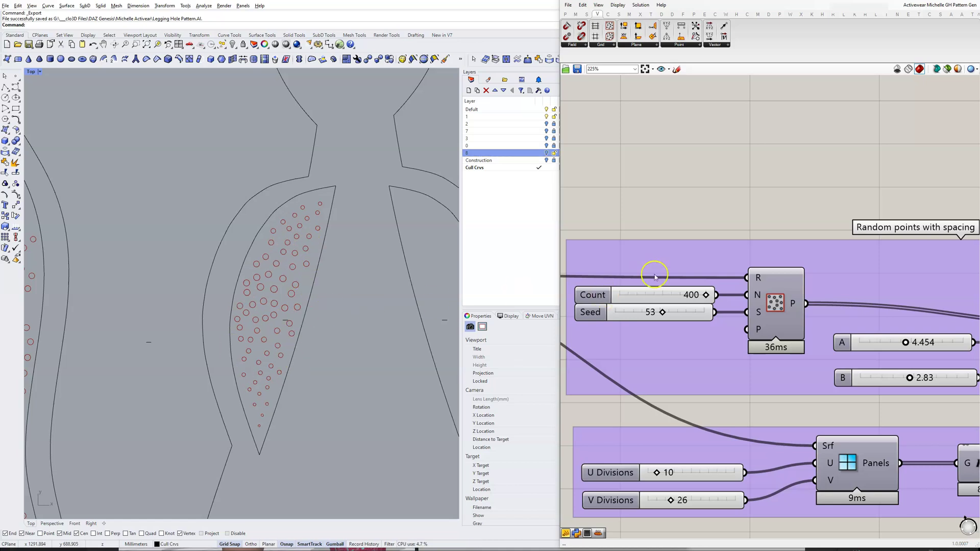
pyautogui.moveTo(706, 297); pyautogui.dragTo(646, 295)
pyautogui.scroll(4, 367, 280)
pyautogui.middleClick(337, 339)
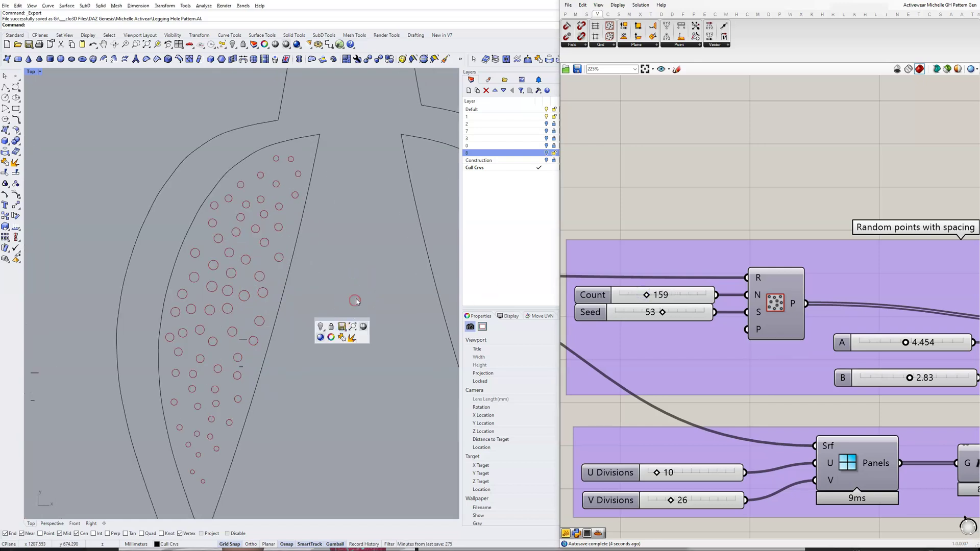
pyautogui.scroll(-1, 359, 306)
pyautogui.scroll(2, 359, 306)
pyautogui.scroll(-1, 359, 306)
pyautogui.moveTo(645, 297); pyautogui.dragTo(662, 312)
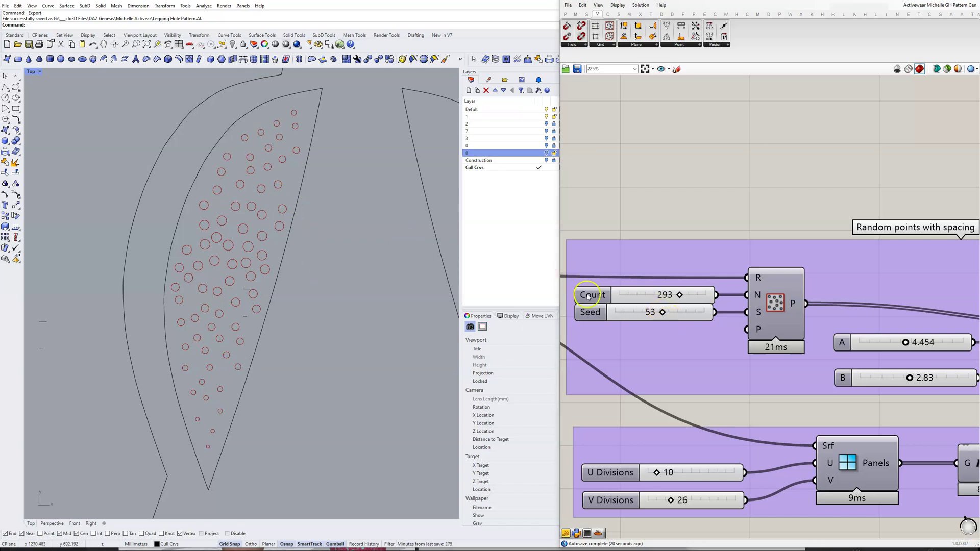
# - Set the random points' Seed to 46 and, after trying 0.646, set spacing slider A to 4.380
pyautogui.moveTo(663, 312)
pyautogui.mouseDown()
pyautogui.moveTo(646, 313)
pyautogui.moveTo(658, 315)
pyautogui.mouseUp()
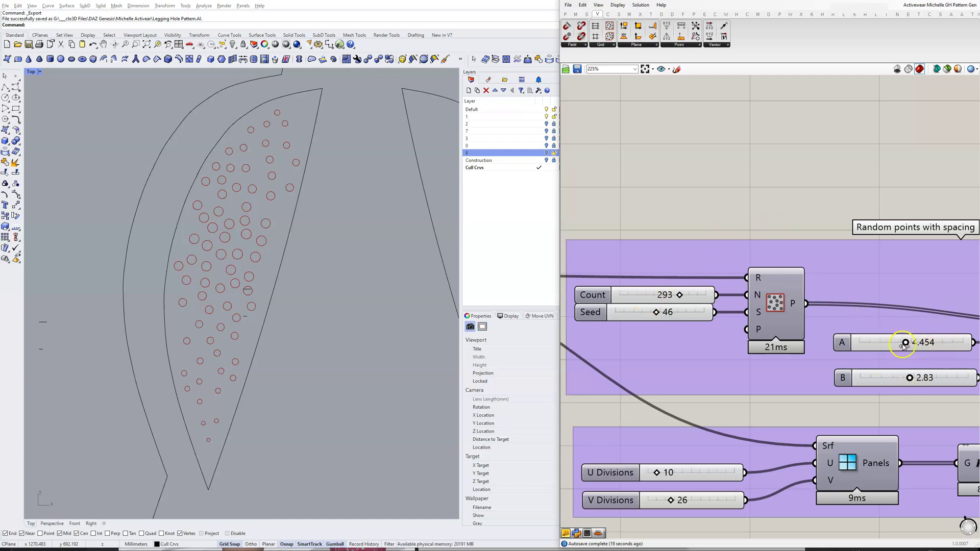
pyautogui.moveTo(905, 344); pyautogui.dragTo(873, 341)
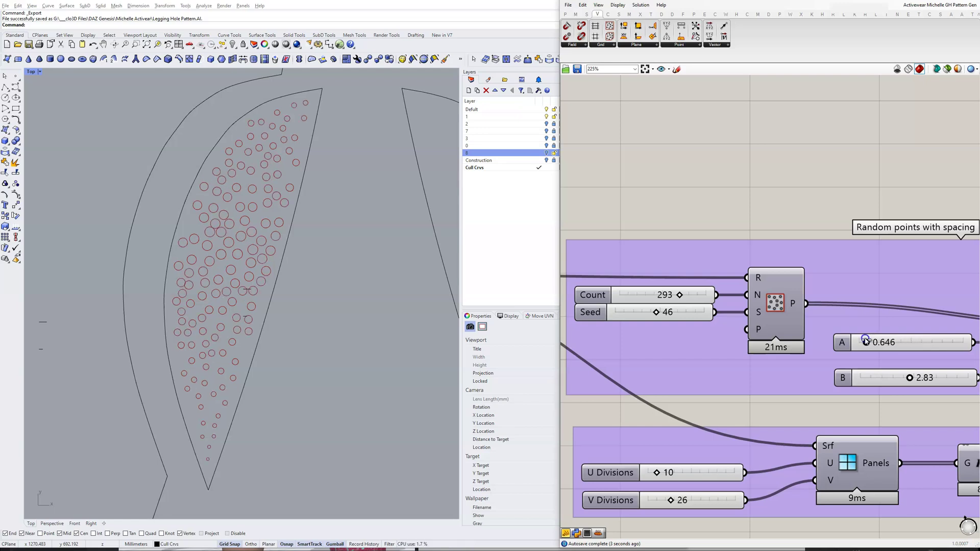
pyautogui.moveTo(864, 342); pyautogui.dragTo(904, 345)
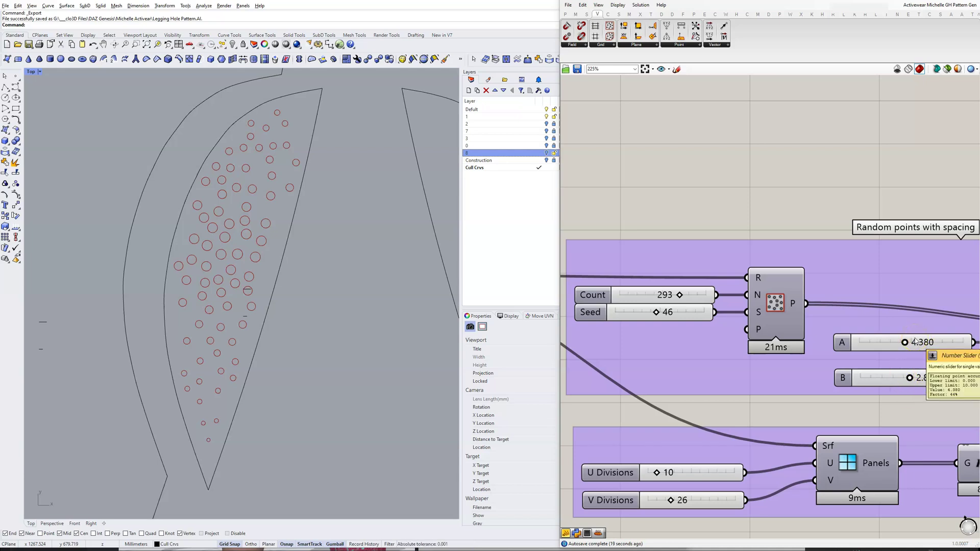
# - Select the curve parameter for the inset's outline that feeds the curve-culling groups of the random-point definition
pyautogui.scroll(-8, 801, 361)
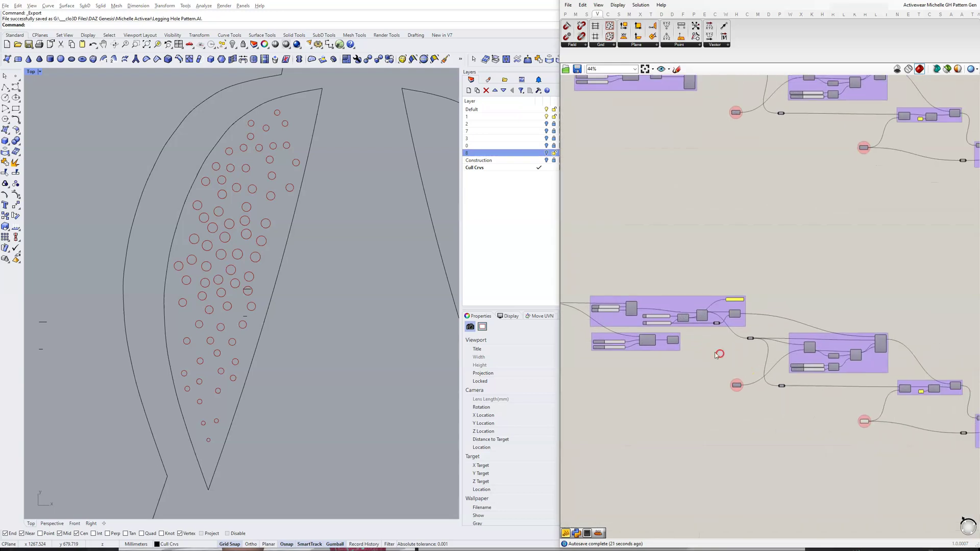
pyautogui.scroll(2, 717, 355)
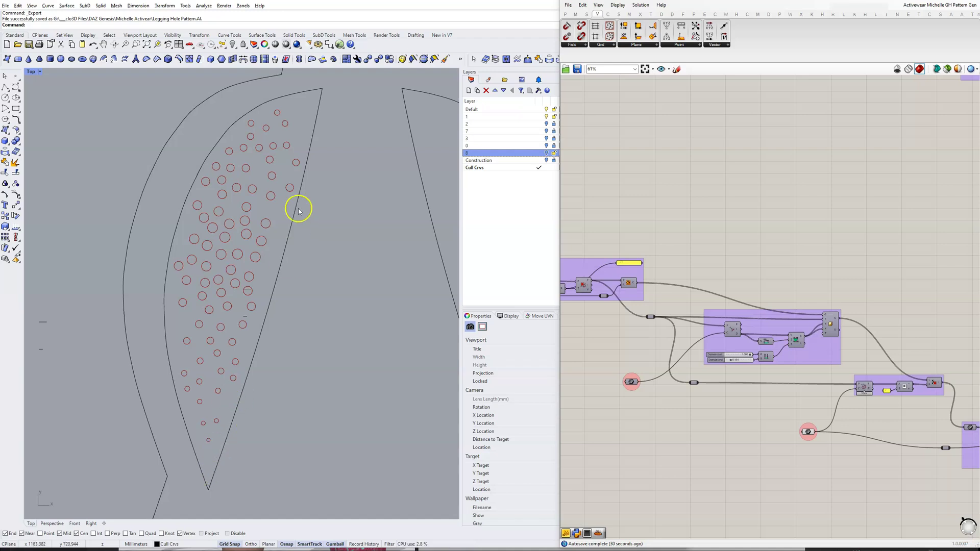
pyautogui.moveTo(714, 389); pyautogui.dragTo(667, 372, button='right')
pyautogui.click(624, 363)
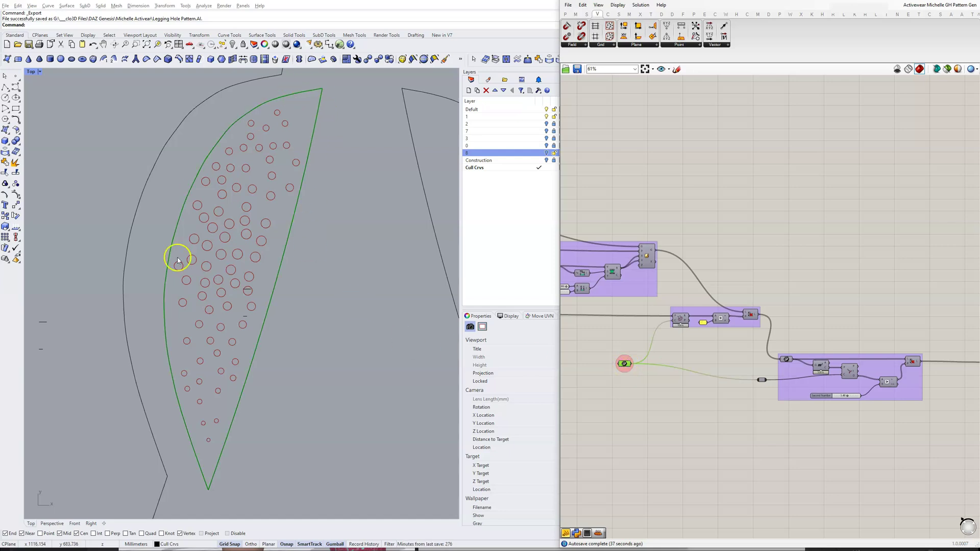
# - Try 0.00 as the Second Number threshold for culling circles near the outline, and set it to 5.83
pyautogui.moveTo(689, 428); pyautogui.dragTo(626, 432, button='right')
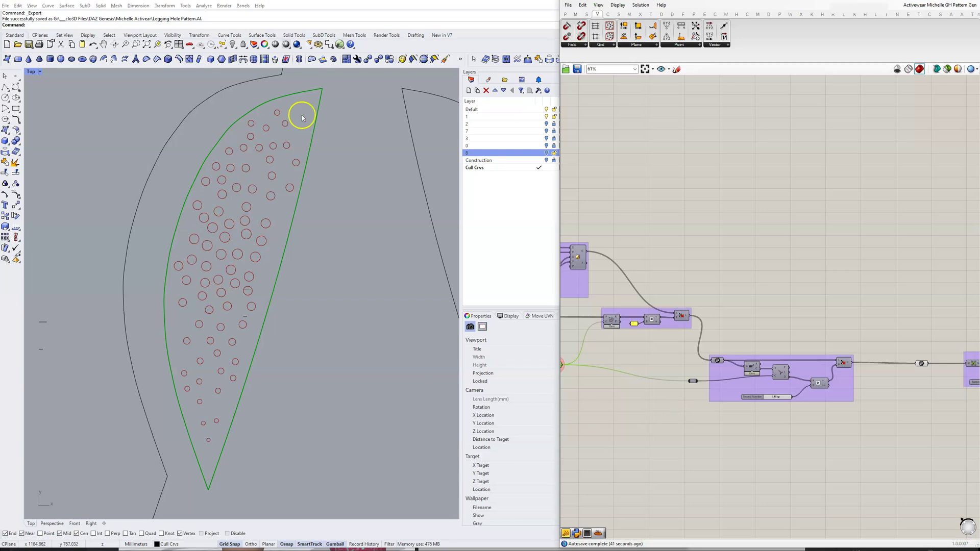
pyautogui.moveTo(709, 449); pyautogui.dragTo(697, 443, button='right')
pyautogui.scroll(8, 697, 442)
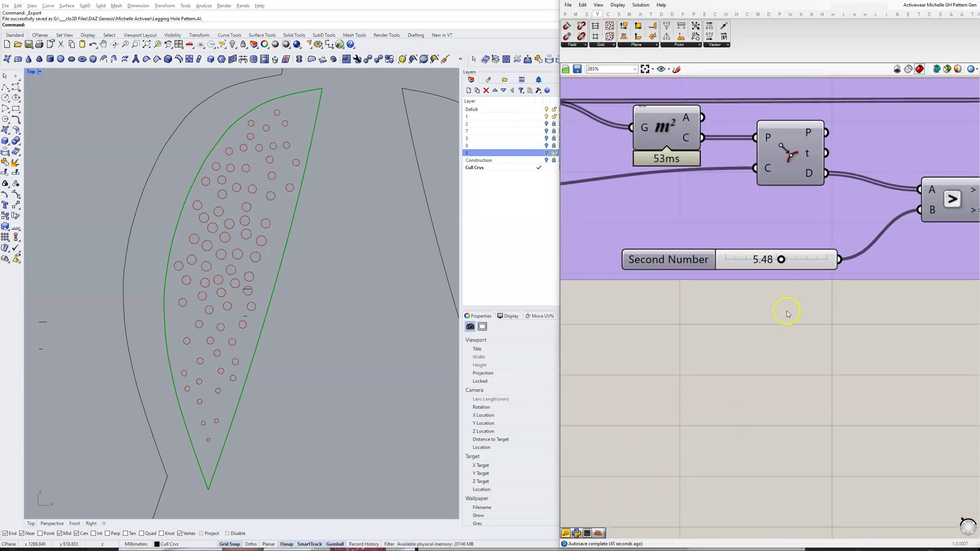
pyautogui.scroll(2, 770, 343)
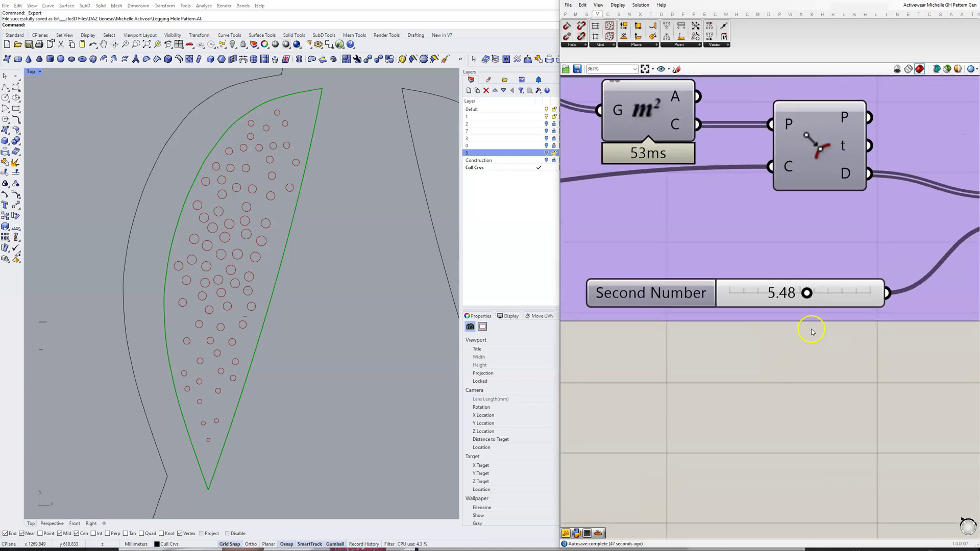
pyautogui.moveTo(806, 293); pyautogui.dragTo(729, 293)
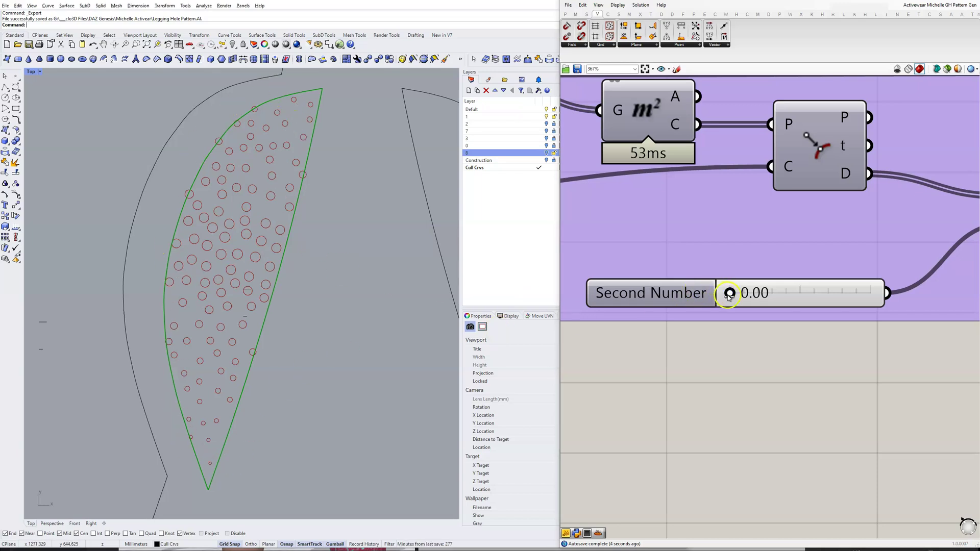
pyautogui.moveTo(730, 293); pyautogui.dragTo(812, 298)
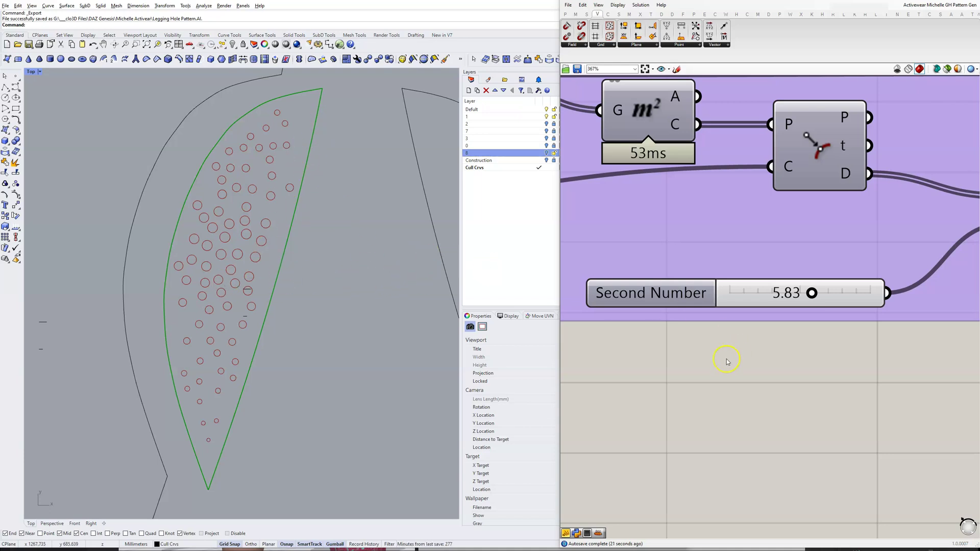
# - Follow the culled circle curves along the Grasshopper definition to the bake component and its layer panel
pyautogui.scroll(-10, 726, 388)
pyautogui.moveTo(780, 438); pyautogui.dragTo(639, 428, button='right')
pyautogui.scroll(5, 735, 426)
pyautogui.moveTo(756, 410); pyautogui.dragTo(657, 434, button='right')
pyautogui.scroll(2, 656, 434)
pyautogui.moveTo(646, 388); pyautogui.dragTo(688, 411, button='right')
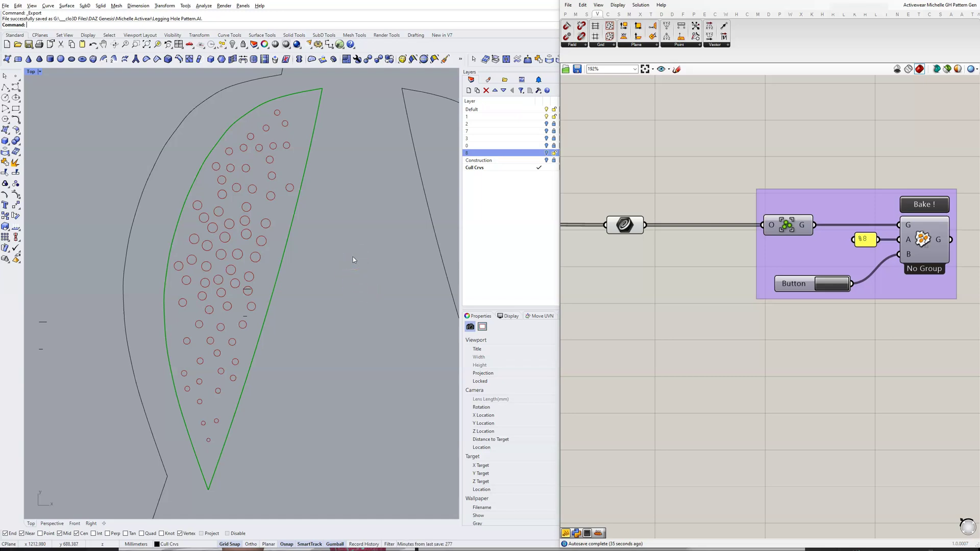
# - Switch to CLO, clear the inner-thigh pattern selection and select the FABRIC 1 fabric
pyautogui.click(197, 416)
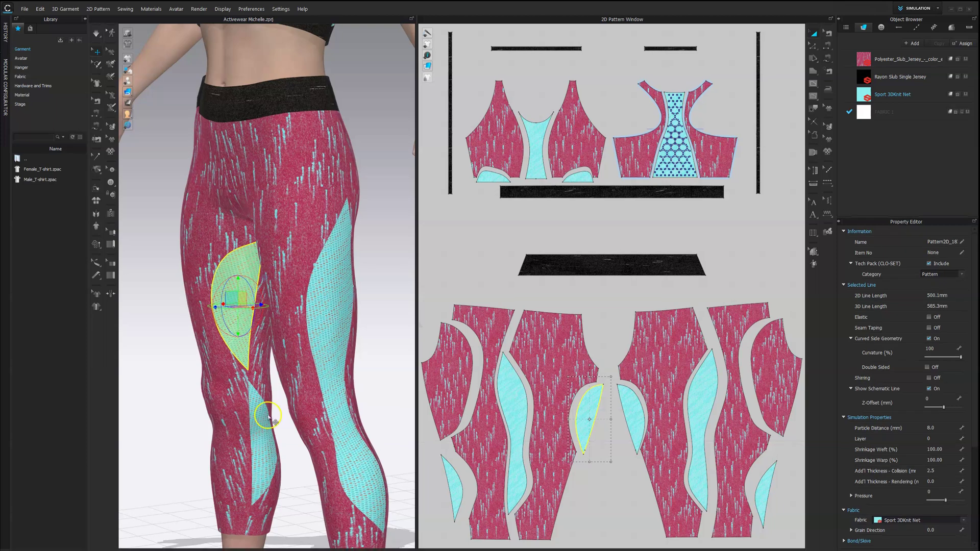
pyautogui.click(431, 293)
pyautogui.click(449, 252)
pyautogui.click(876, 111)
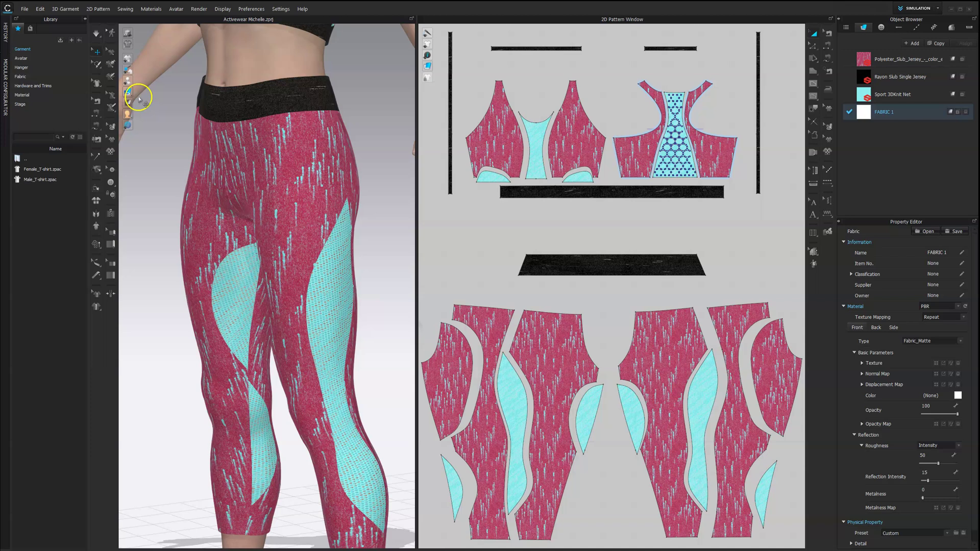
# - Add Legging Hole Pattern [Converted].AI to the project in millimetres at 100%, importing its curves as baselines and internal shapes
pyautogui.click(23, 10)
pyautogui.moveTo(41, 82)
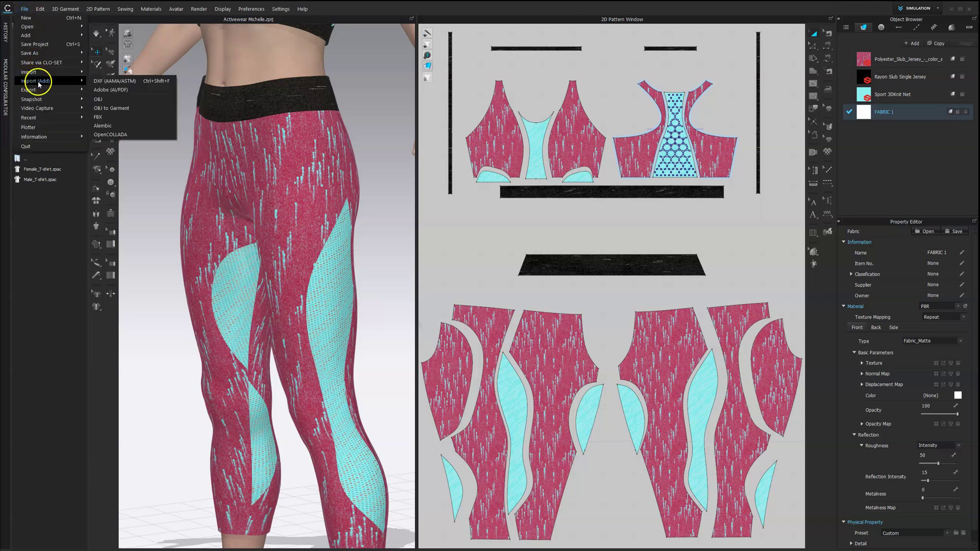
pyautogui.click(102, 89)
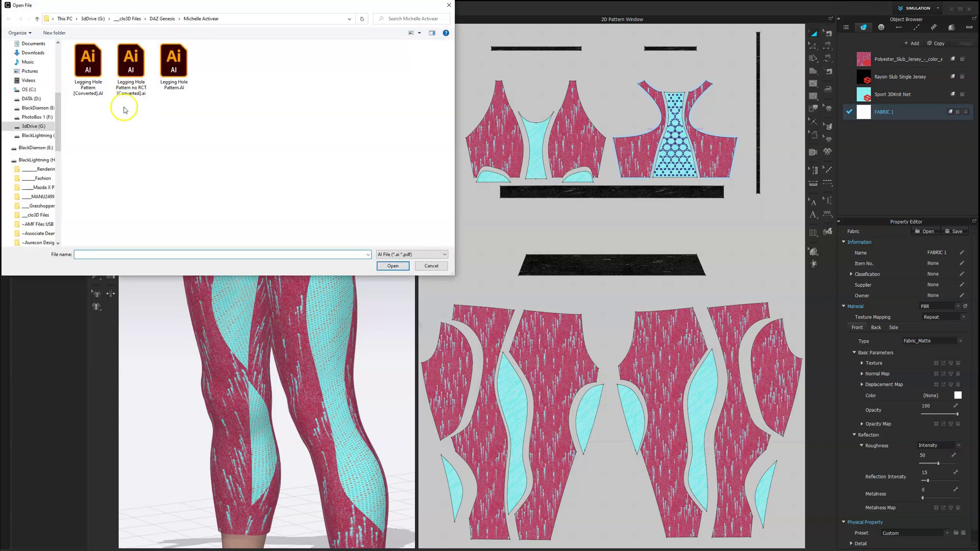
pyautogui.click(87, 64)
pyautogui.click(391, 266)
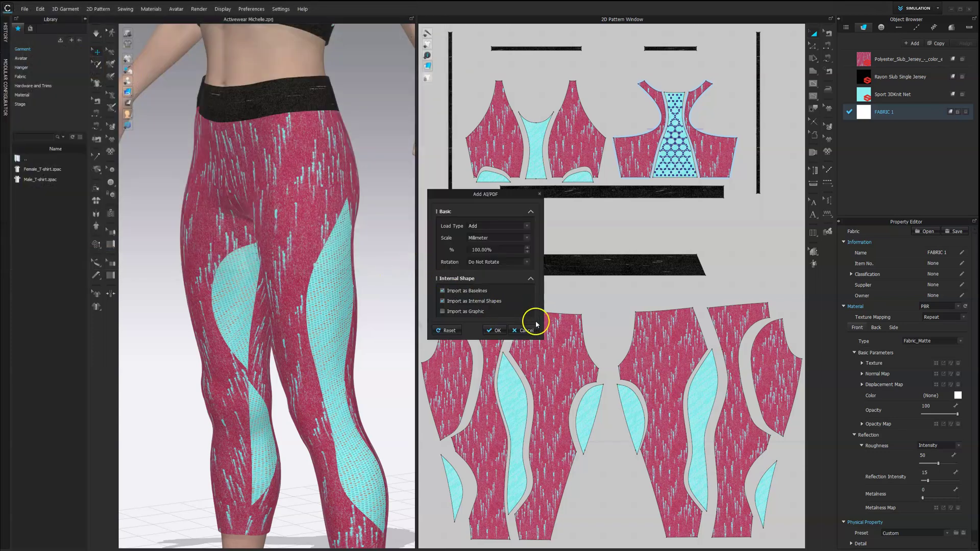
pyautogui.click(495, 330)
pyautogui.scroll(5, 609, 494)
pyautogui.scroll(4, 608, 494)
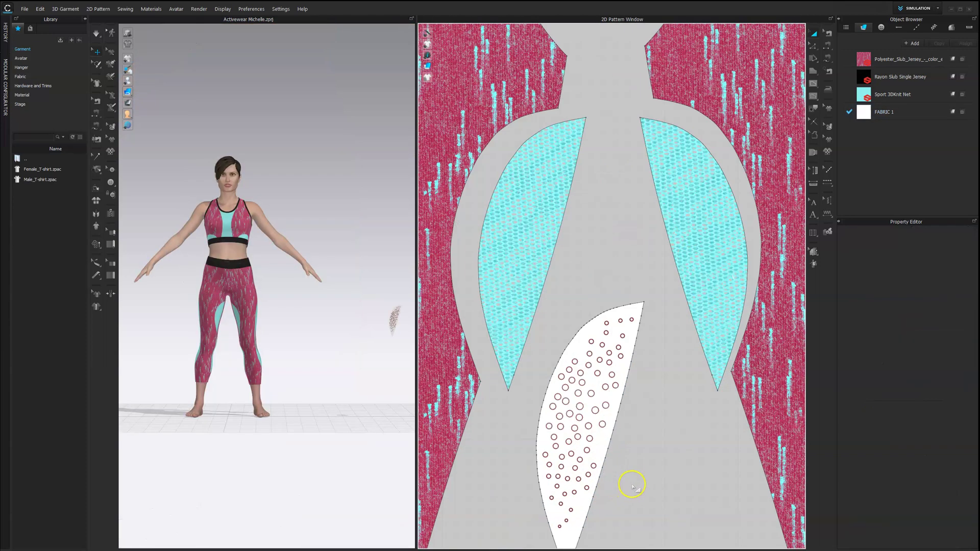
# - Convert one circle in the upper part of the imported inset pattern to a hole
pyautogui.moveTo(630, 477); pyautogui.dragTo(618, 372, button='middle')
pyautogui.scroll(2, 619, 374)
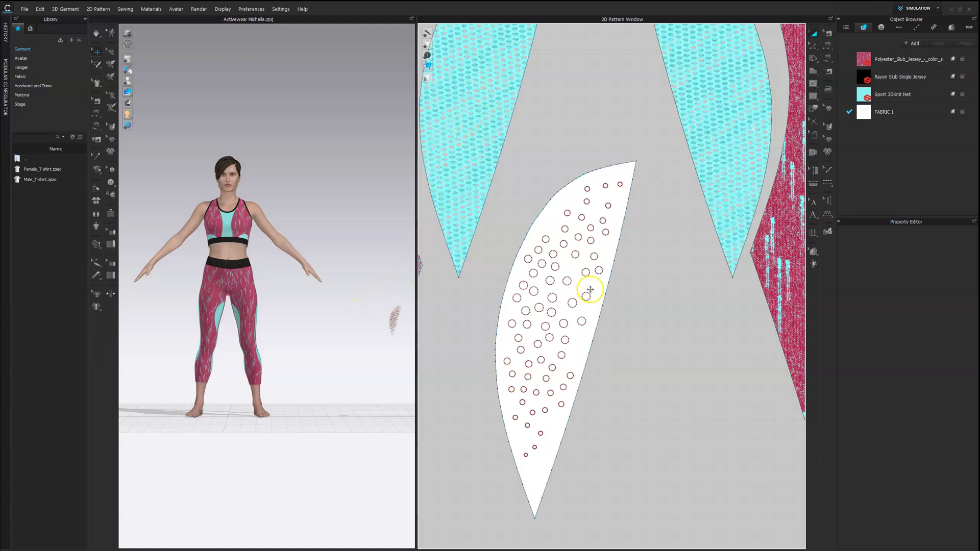
pyautogui.click(588, 189)
pyautogui.scroll(-3, 589, 246)
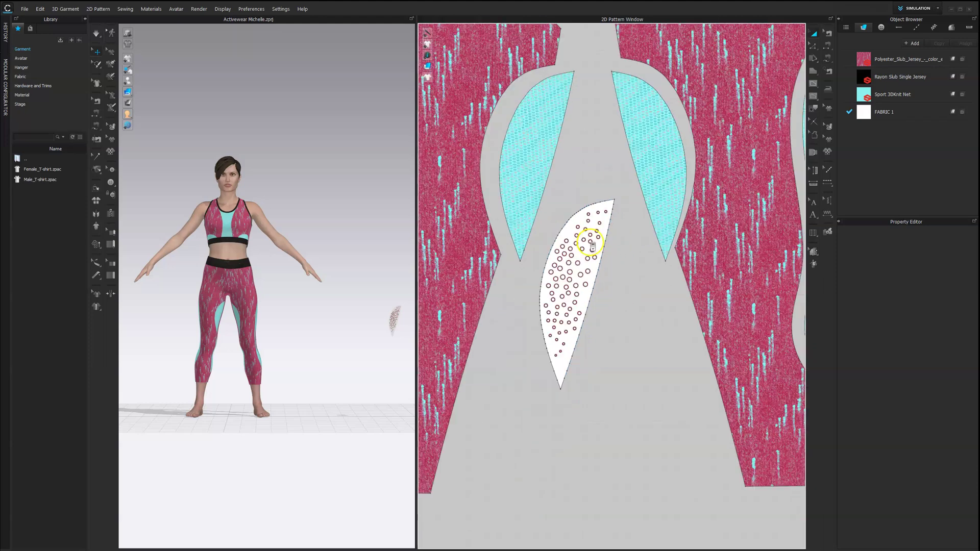
pyautogui.scroll(7, 591, 244)
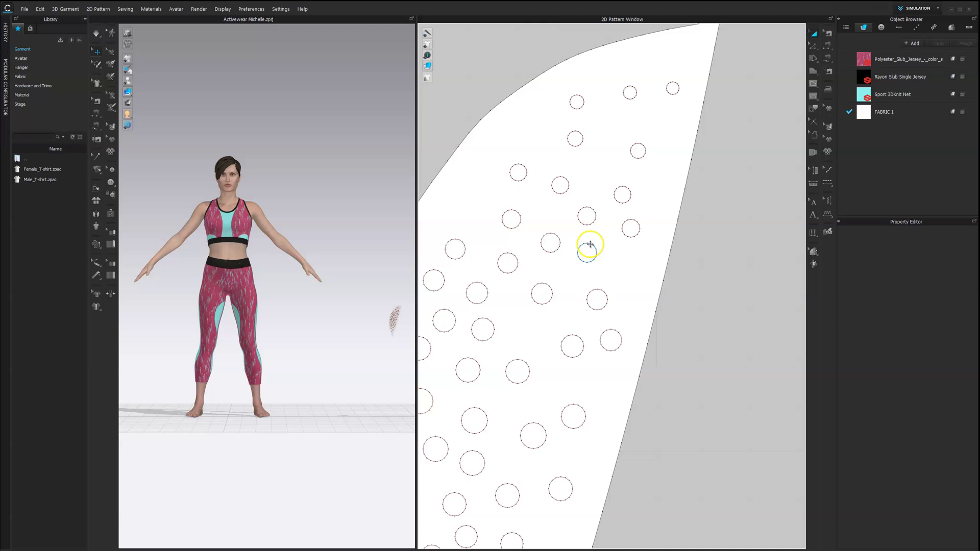
pyautogui.click(589, 245)
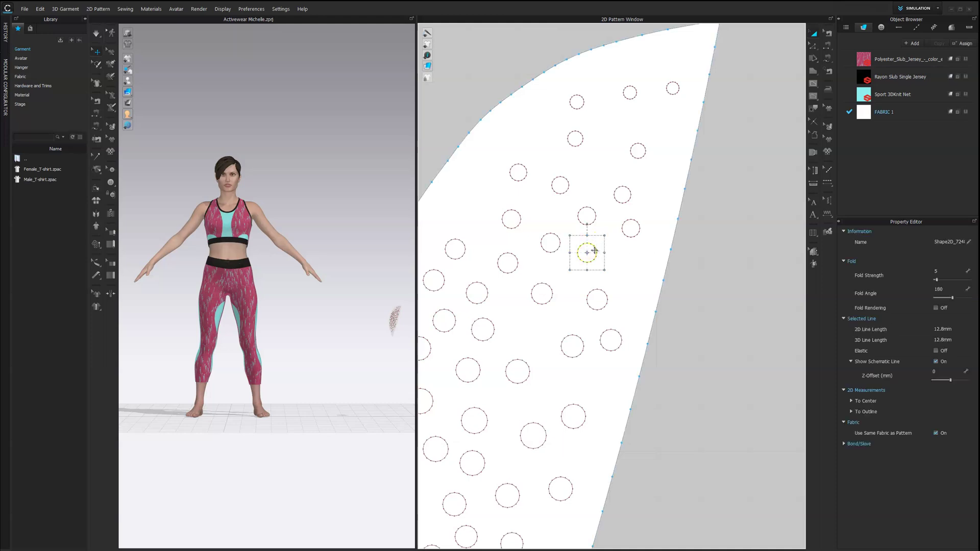
pyautogui.rightClick(595, 250)
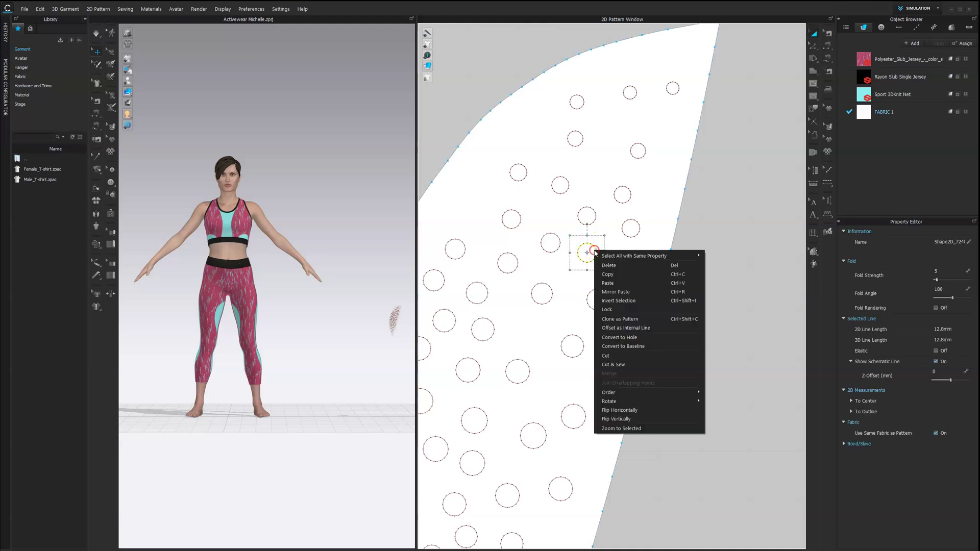
pyautogui.click(622, 338)
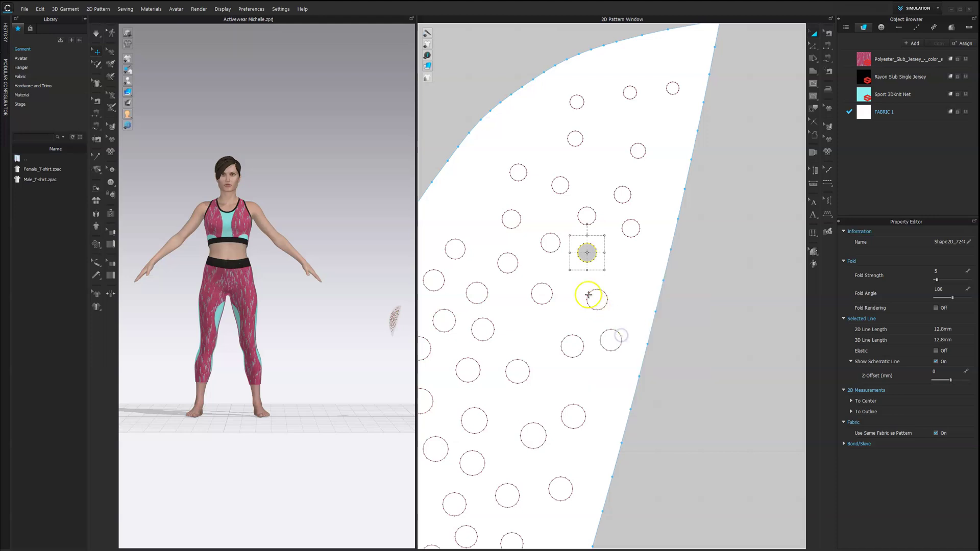
# - Select the group of circles around the first hole on the inset and convert them all to holes
pyautogui.click(709, 208)
pyautogui.moveTo(439, 401); pyautogui.dragTo(440, 401)
pyautogui.rightClick(539, 304)
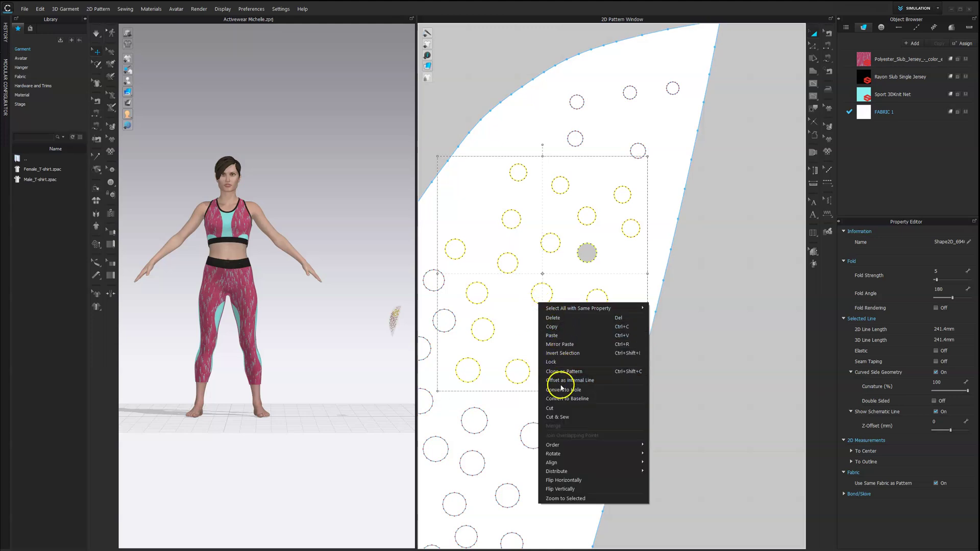
pyautogui.click(562, 390)
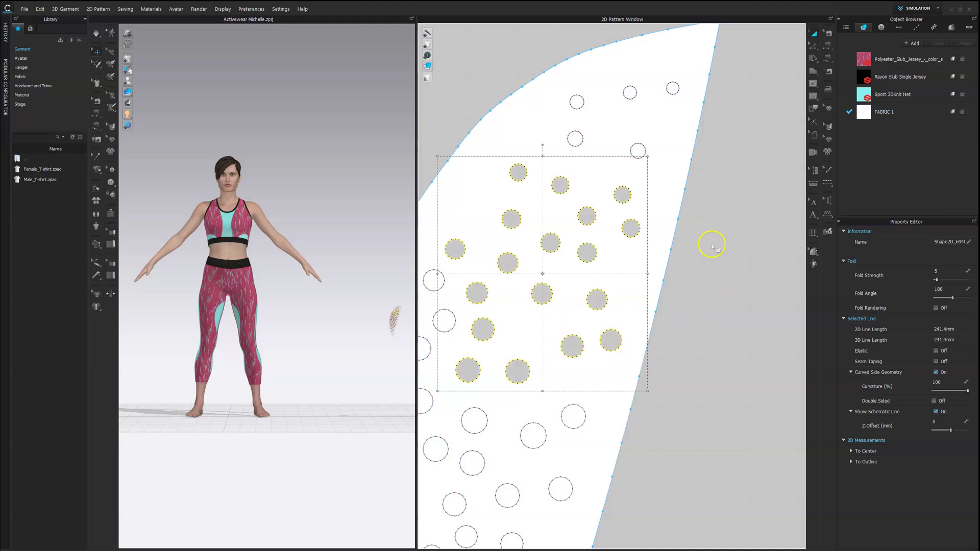
# - Select the five small circles at the upper tip of the inset and convert them to holes
pyautogui.moveTo(738, 70); pyautogui.dragTo(556, 176)
pyautogui.rightClick(573, 148)
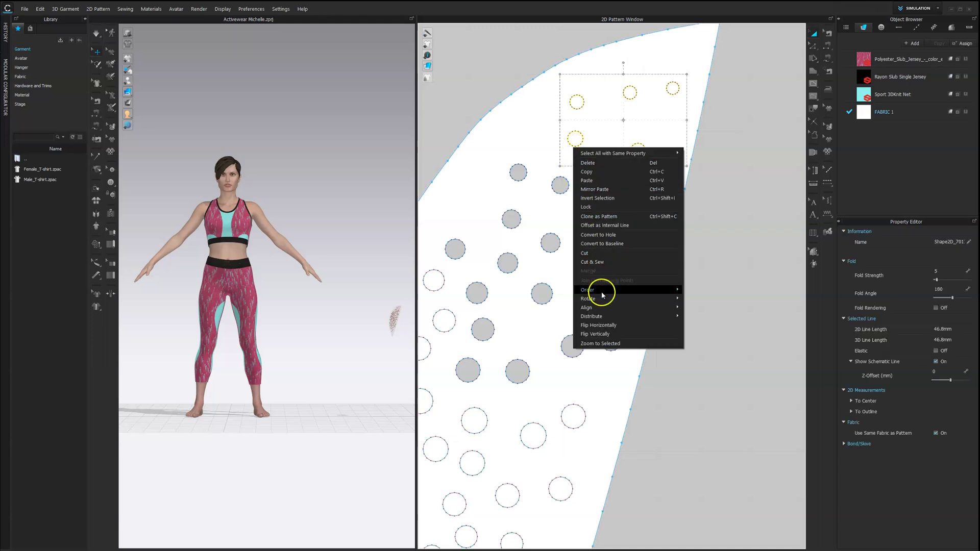
pyautogui.click(605, 236)
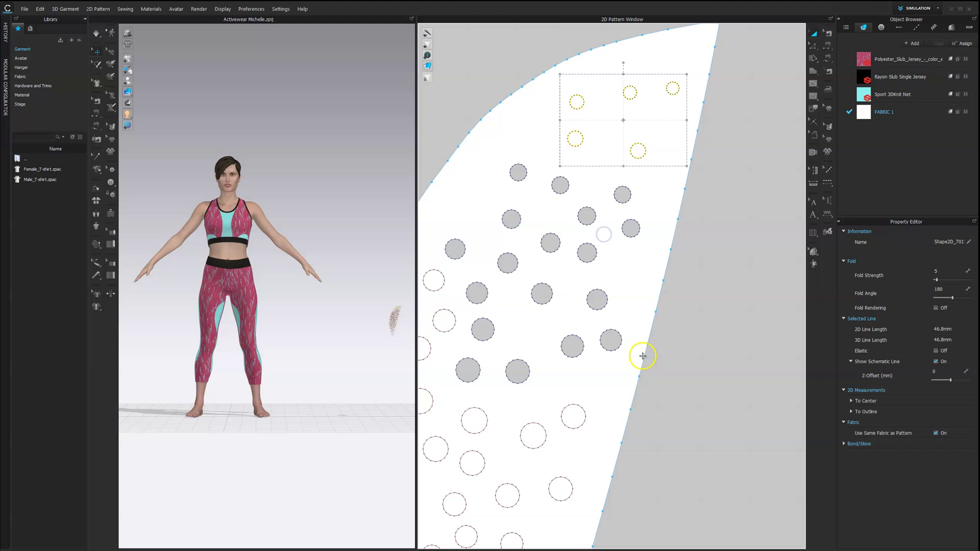
pyautogui.scroll(5, 580, 385)
pyautogui.scroll(-6, 578, 408)
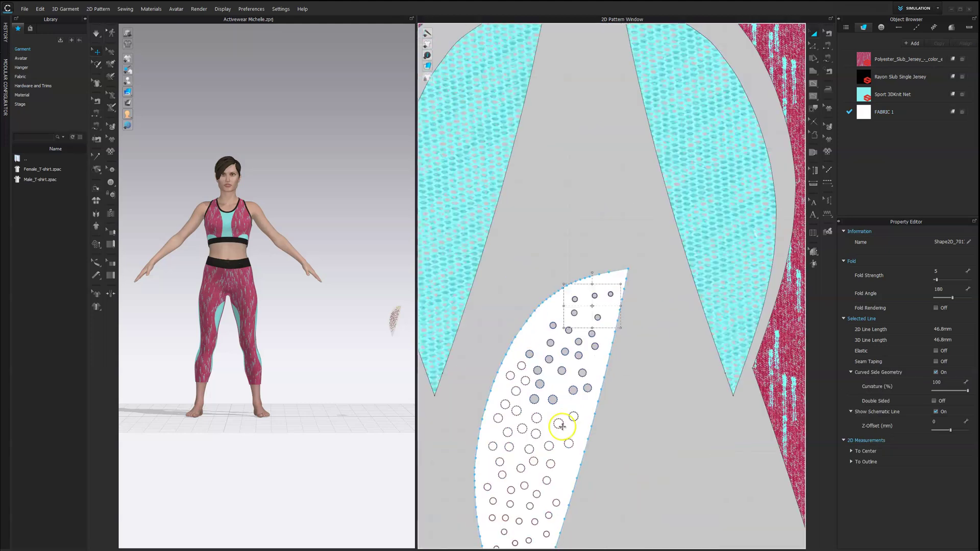
pyautogui.scroll(-4, 618, 386)
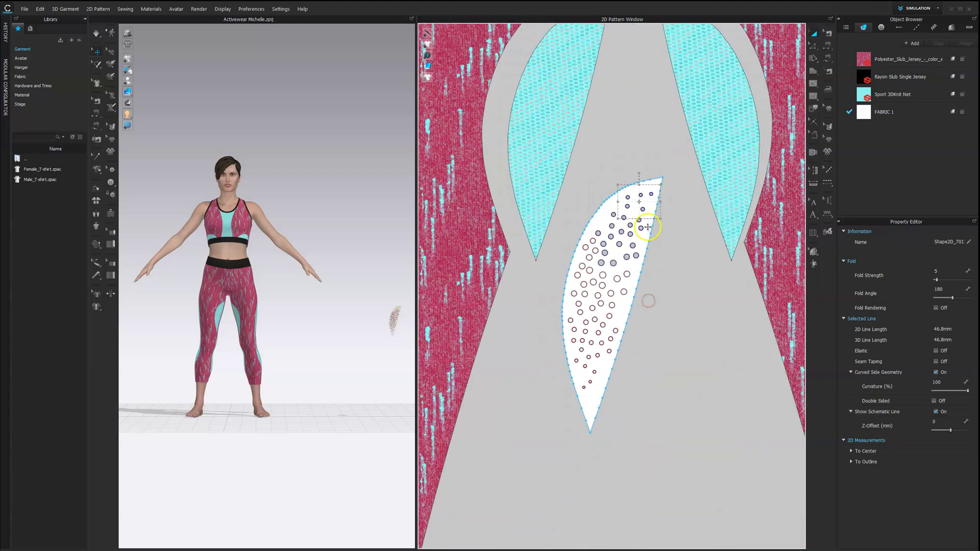
pyautogui.moveTo(664, 231); pyautogui.dragTo(579, 346)
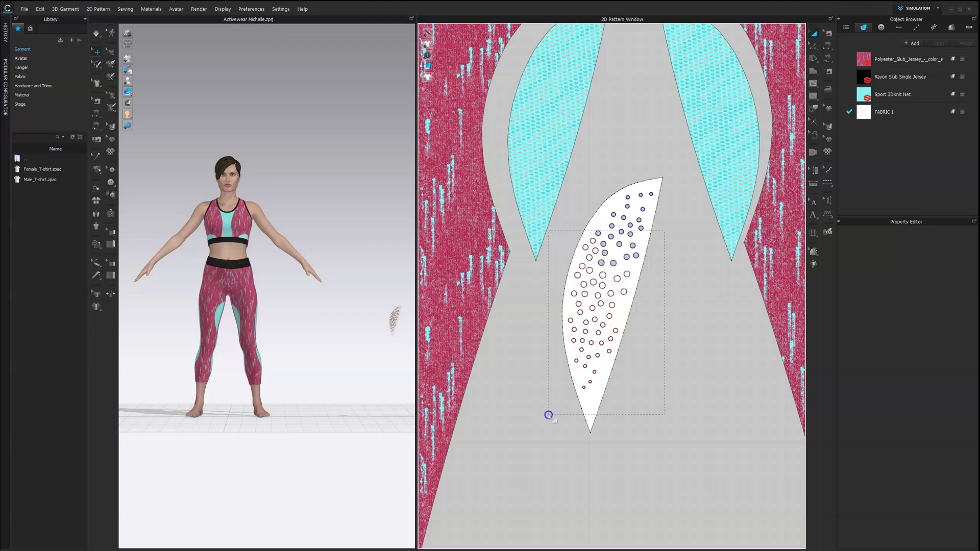
pyautogui.moveTo(548, 415); pyautogui.dragTo(548, 413)
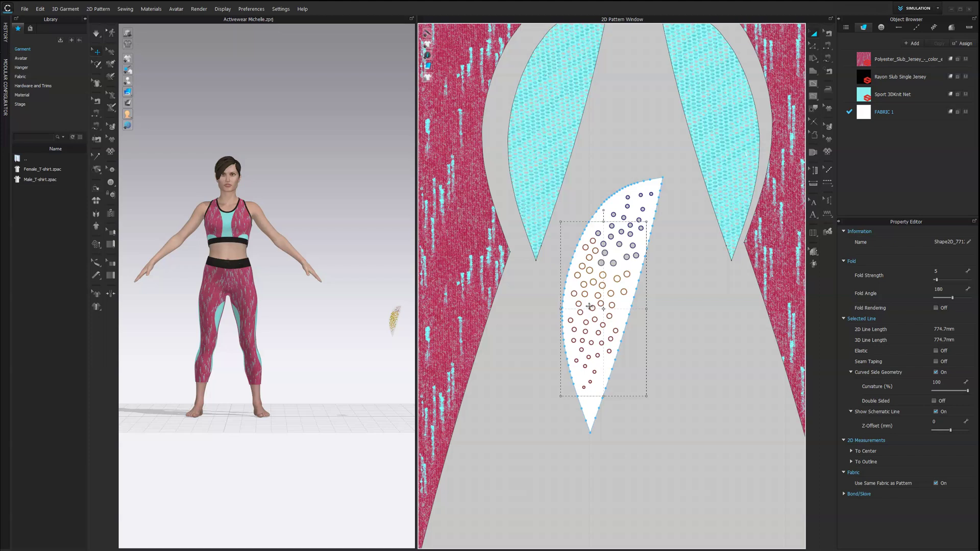
pyautogui.click(697, 321)
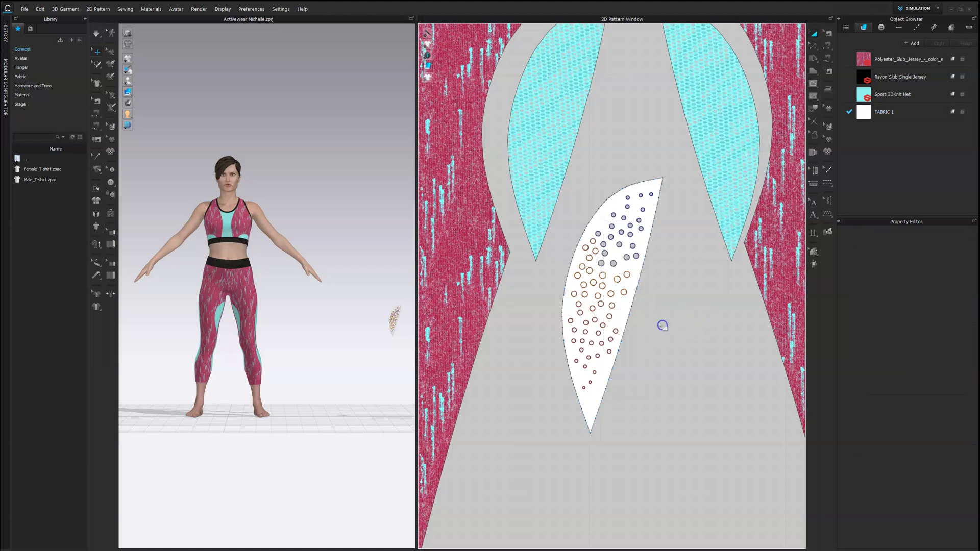
# - Select all the remaining circles in the middle and lower parts of the inset and convert them to holes
pyautogui.scroll(5, 643, 323)
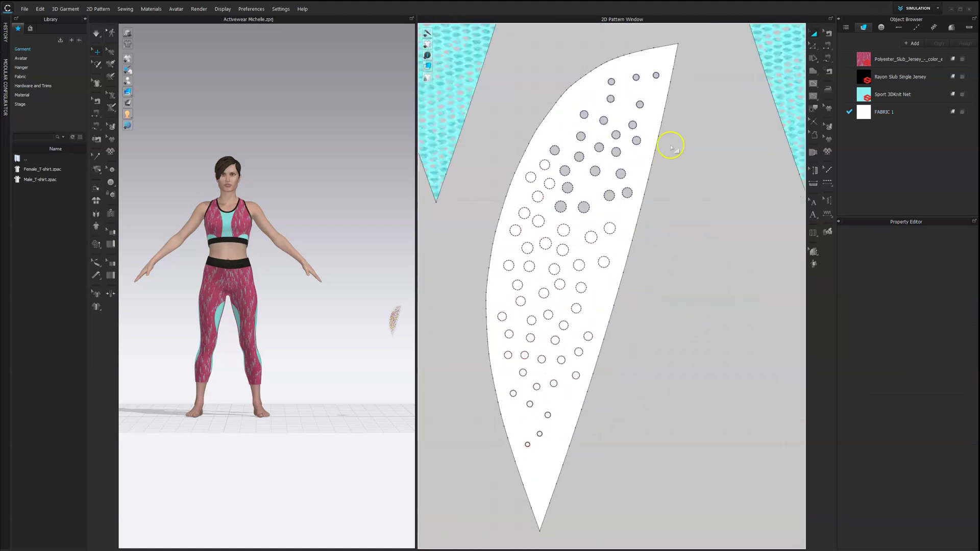
pyautogui.moveTo(671, 146); pyautogui.dragTo(526, 292)
pyautogui.moveTo(471, 454); pyautogui.dragTo(470, 455)
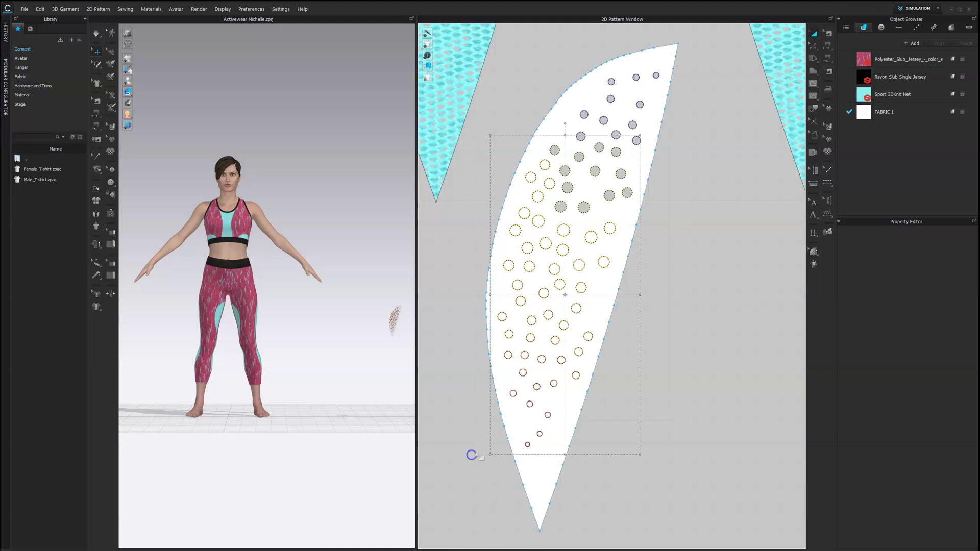
pyautogui.rightClick(519, 305)
pyautogui.click(543, 392)
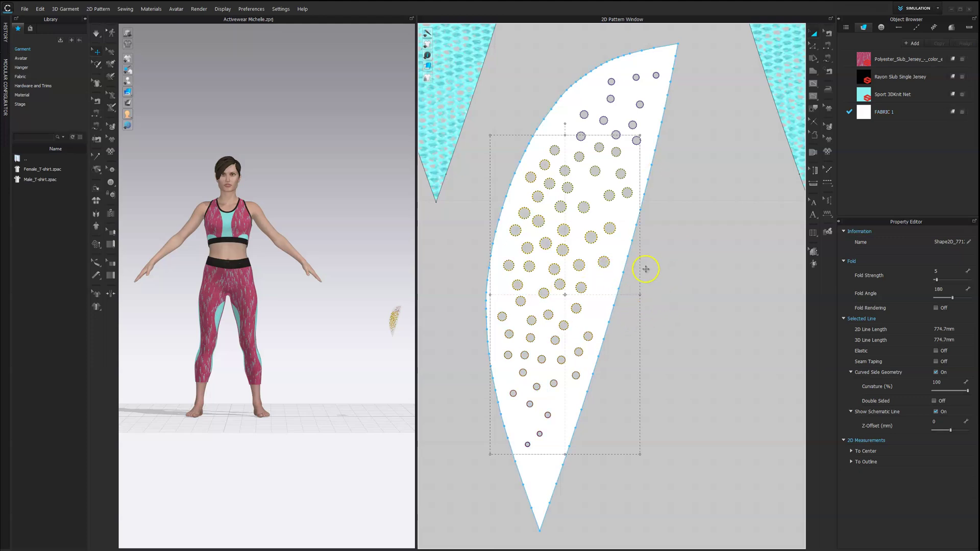
# - Clear the selection and examine the perforated inset up close in the 3D view
pyautogui.click(389, 351)
pyautogui.scroll(3, 393, 342)
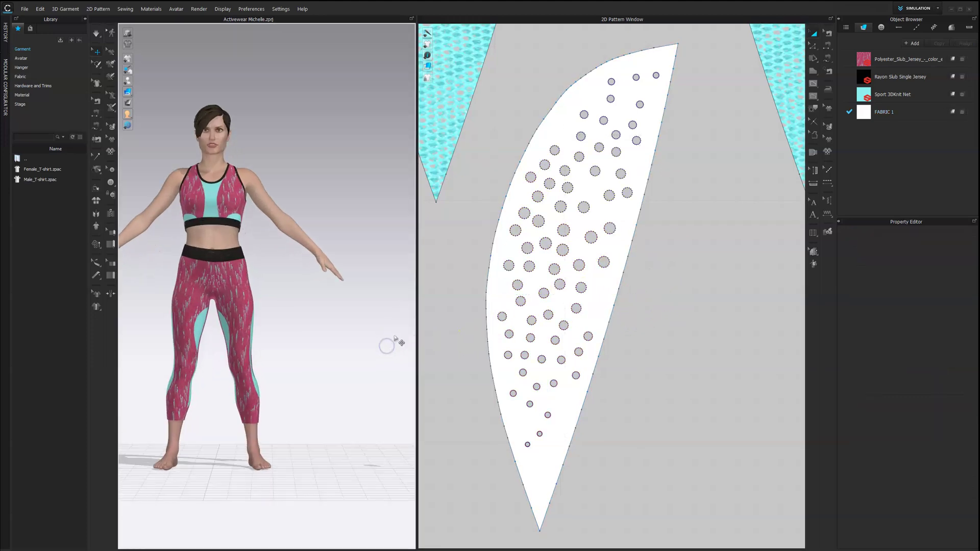
pyautogui.moveTo(369, 358); pyautogui.dragTo(335, 356, button='right')
pyautogui.moveTo(335, 357); pyautogui.dragTo(302, 372, button='middle')
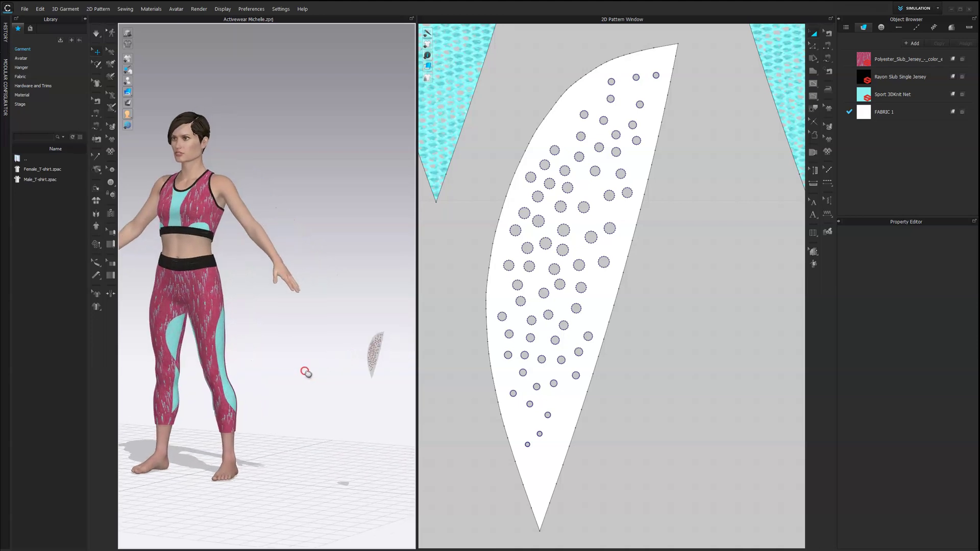
pyautogui.scroll(2, 357, 372)
pyautogui.scroll(1, 358, 372)
pyautogui.moveTo(372, 390); pyautogui.dragTo(302, 337, button='middle')
pyautogui.scroll(5, 333, 364)
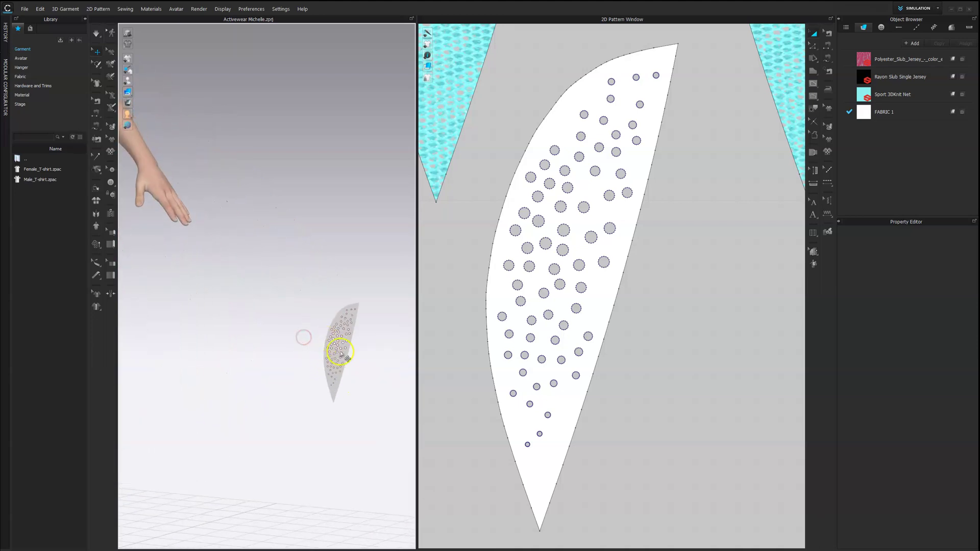
pyautogui.moveTo(357, 375); pyautogui.dragTo(282, 337, button='middle')
pyautogui.scroll(4, 314, 361)
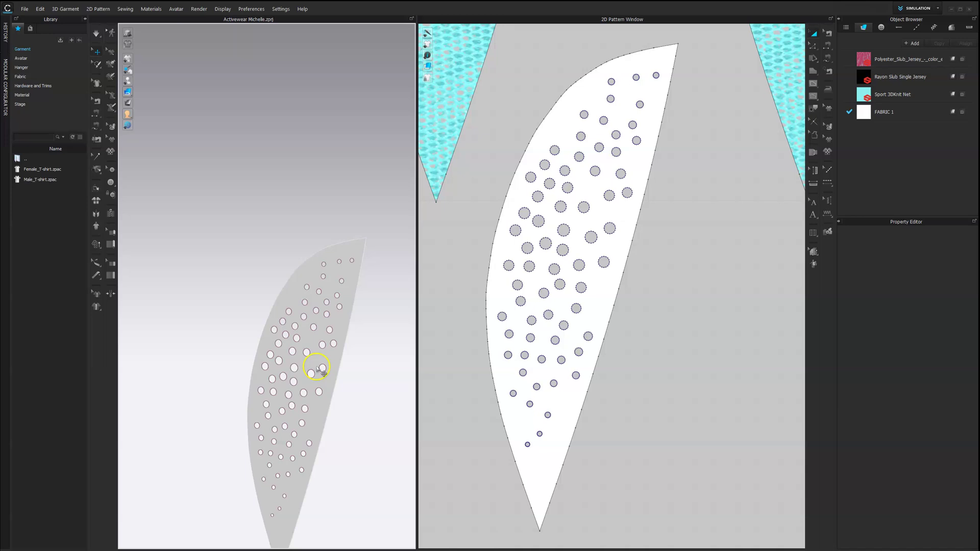
pyautogui.moveTo(317, 384); pyautogui.dragTo(314, 311, button='middle')
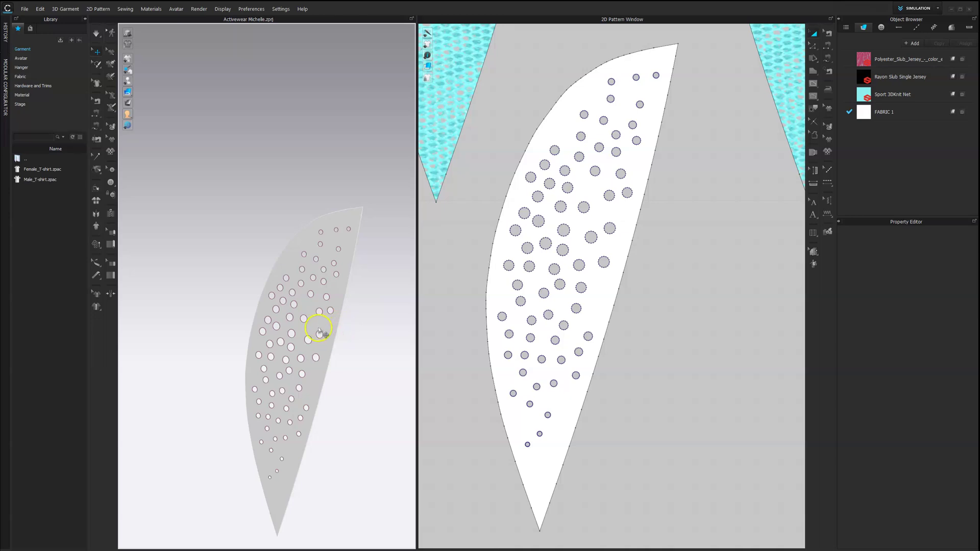
# - Compare the perforated inset with the original teal inner-thigh pattern piece in the 2D layout
pyautogui.moveTo(468, 239); pyautogui.dragTo(511, 369, button='middle')
pyautogui.scroll(2, 498, 325)
pyautogui.scroll(-4, 497, 318)
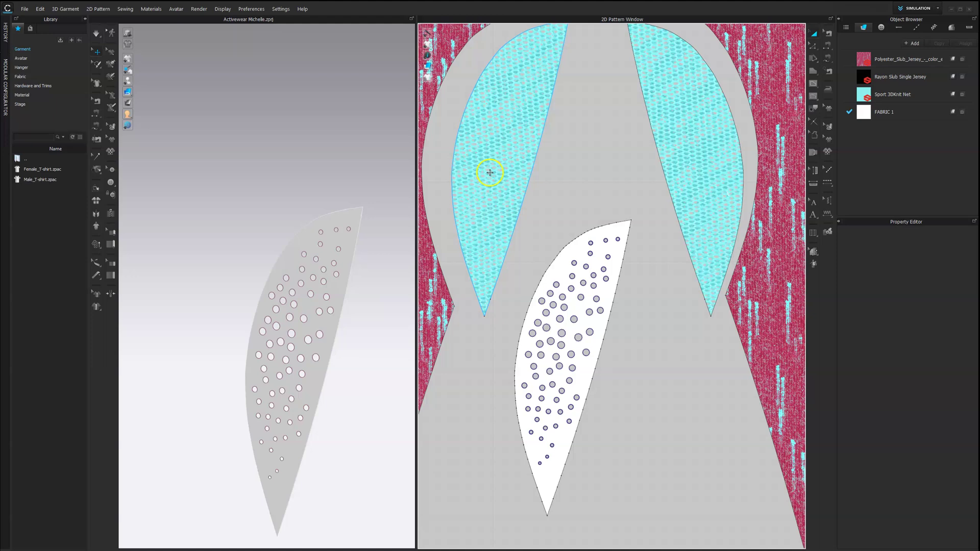
pyautogui.click(497, 138)
pyautogui.click(596, 165)
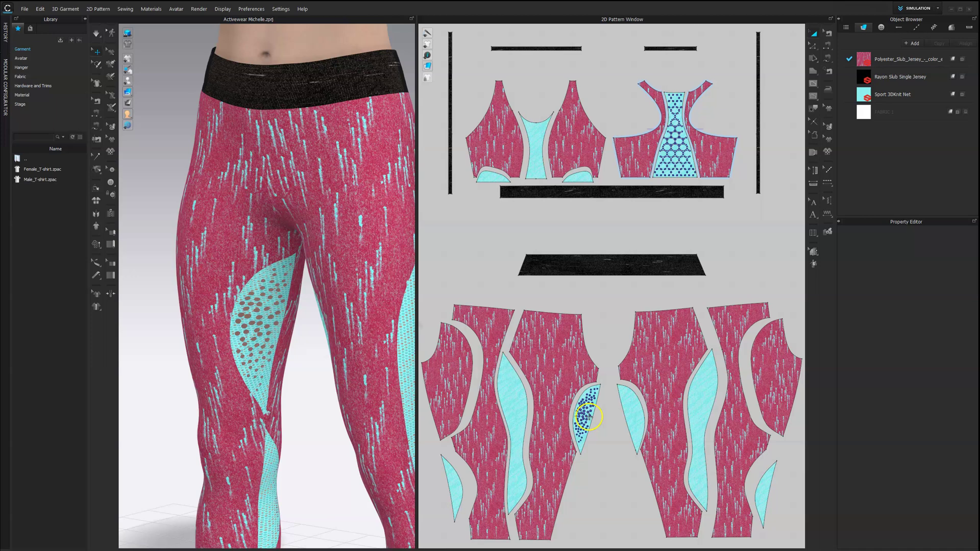
# - Examine the perforated inner-thigh piece in its place among the legging patterns in the 2D layout
pyautogui.scroll(-8, 589, 423)
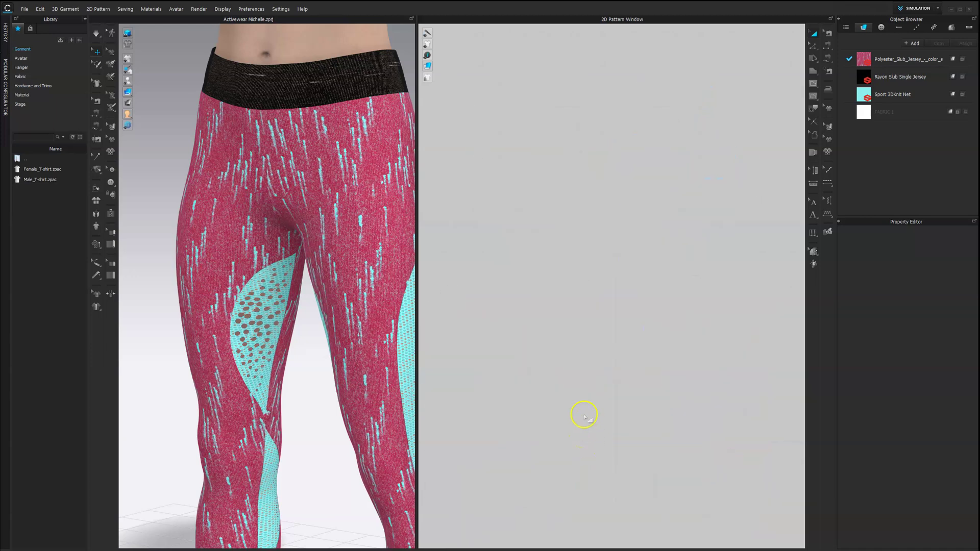
pyautogui.click(582, 418)
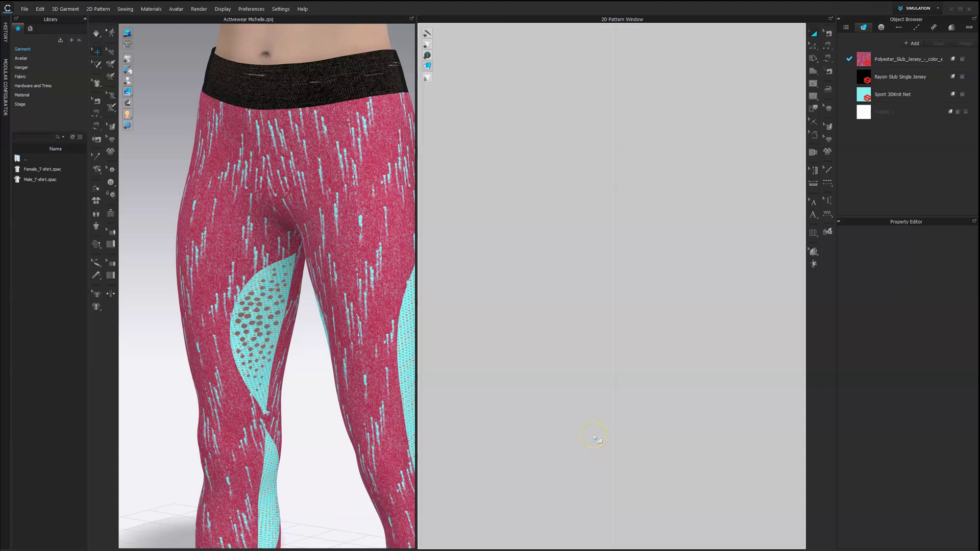
pyautogui.press('f')
pyautogui.click(577, 425)
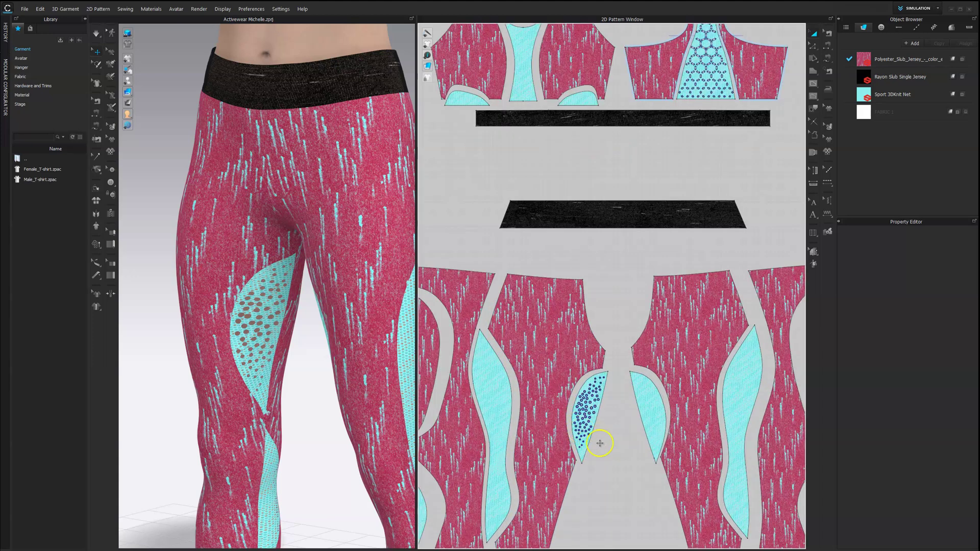
pyautogui.moveTo(613, 444); pyautogui.dragTo(757, 355, button='middle')
pyautogui.scroll(2, 709, 392)
pyautogui.scroll(2, 709, 396)
pyautogui.scroll(-3, 735, 369)
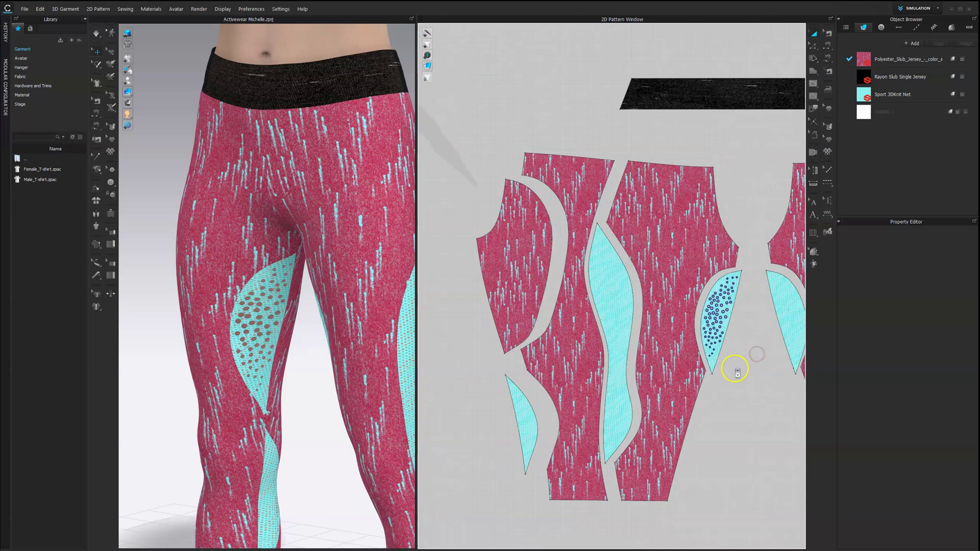
pyautogui.click(318, 456)
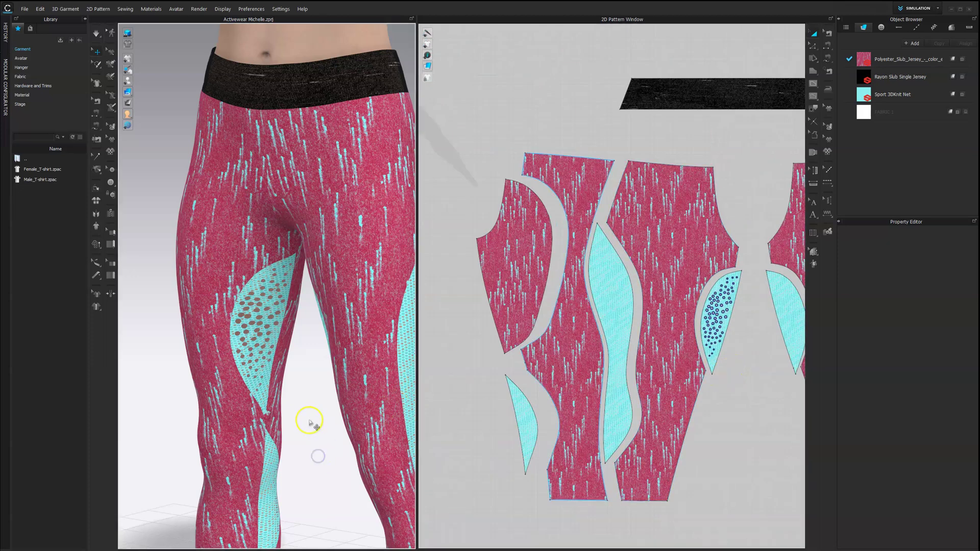
# - Use Edit Sewing to inspect the seams on the perforated inset's straight and curved edges, and clear the seam selection
pyautogui.click(828, 33)
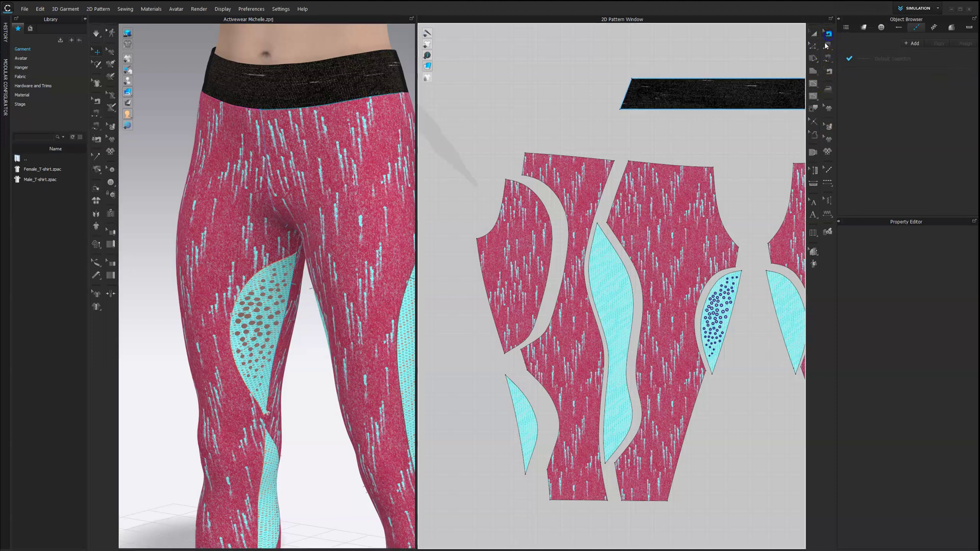
pyautogui.click(735, 310)
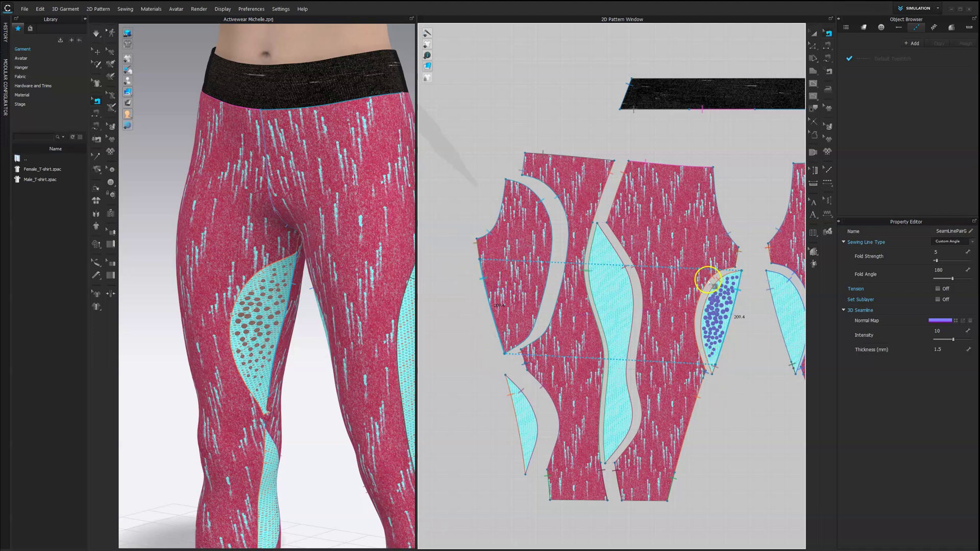
pyautogui.click(709, 290)
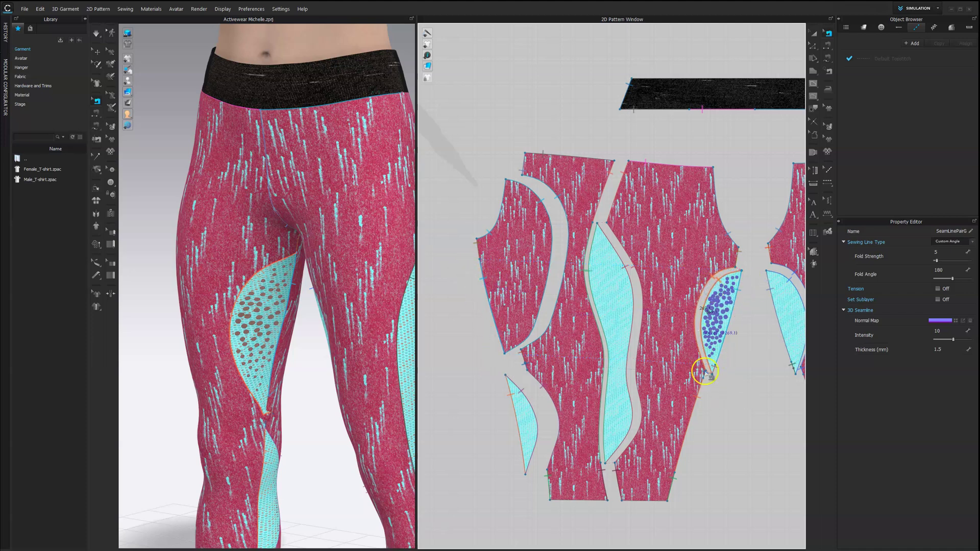
pyautogui.scroll(3, 714, 377)
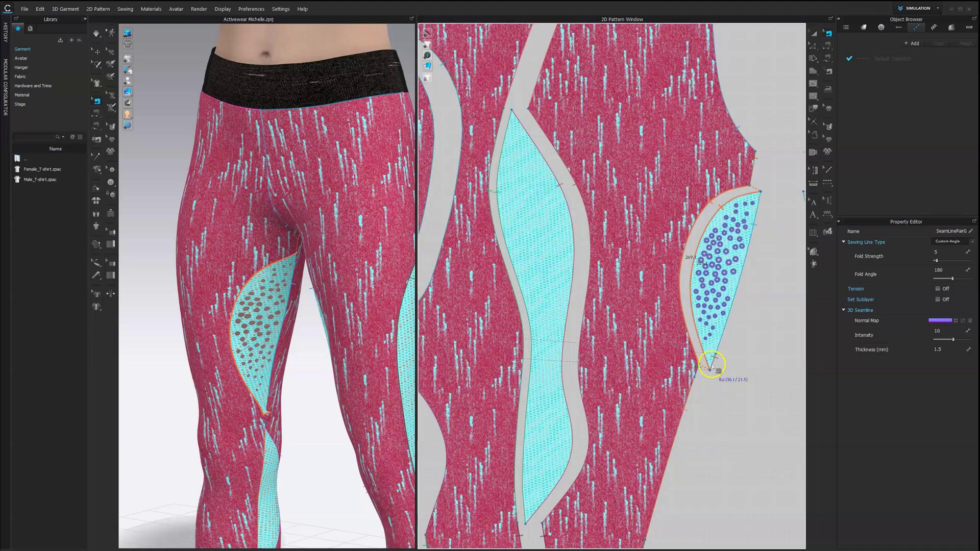
pyautogui.moveTo(503, 393); pyautogui.dragTo(658, 389, button='middle')
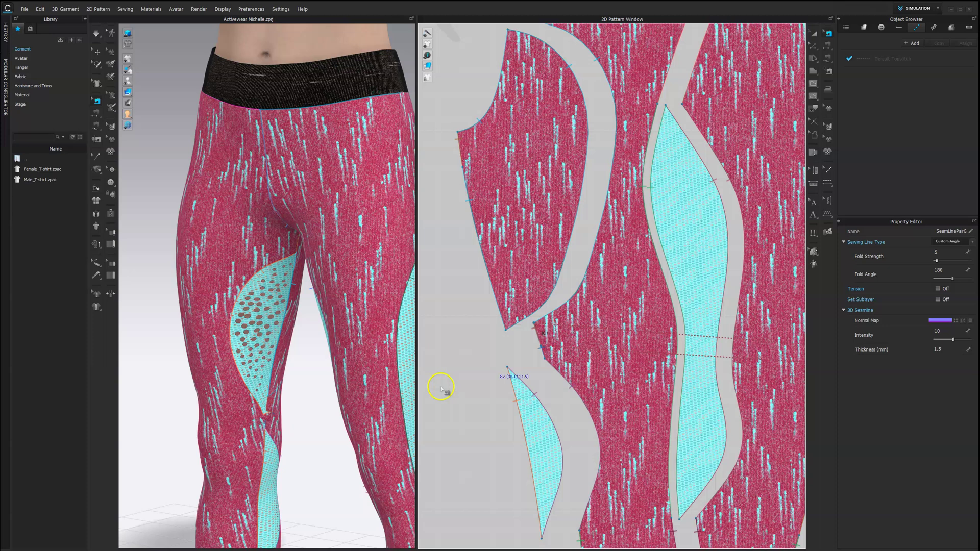
pyautogui.click(458, 389)
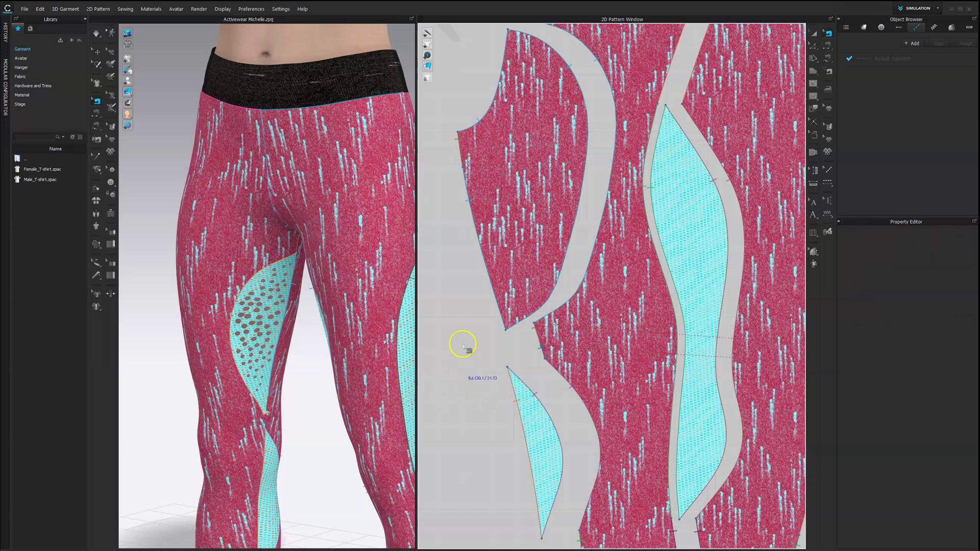
# - Examine the perforated inset's holes and seam lines up close in the 2D pattern and on the sewn legging in 3D
pyautogui.click(814, 31)
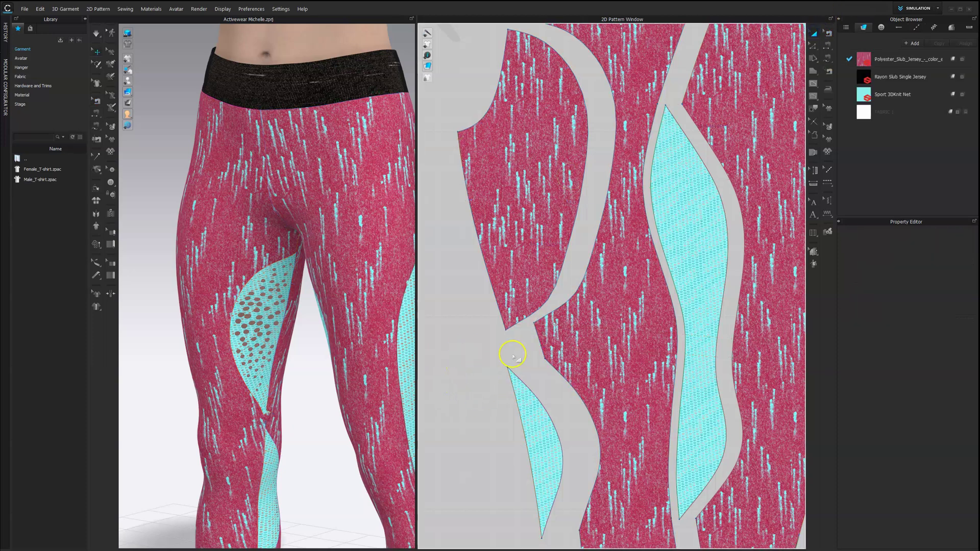
pyautogui.scroll(-4, 461, 363)
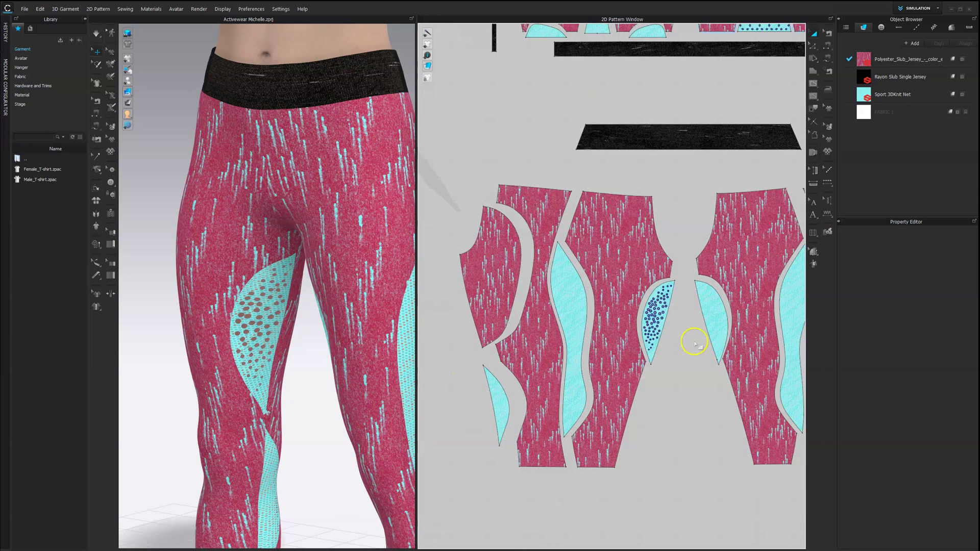
pyautogui.scroll(5, 694, 342)
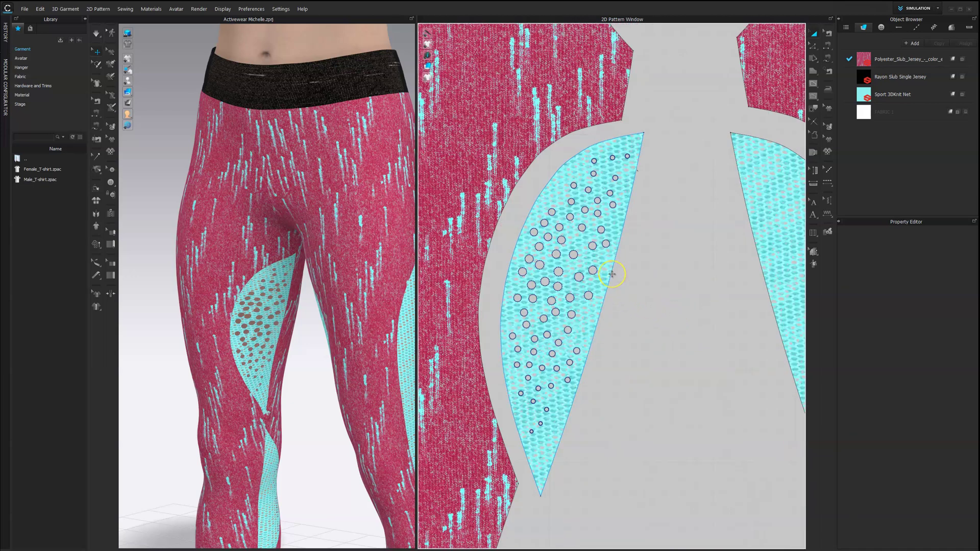
pyautogui.click(827, 44)
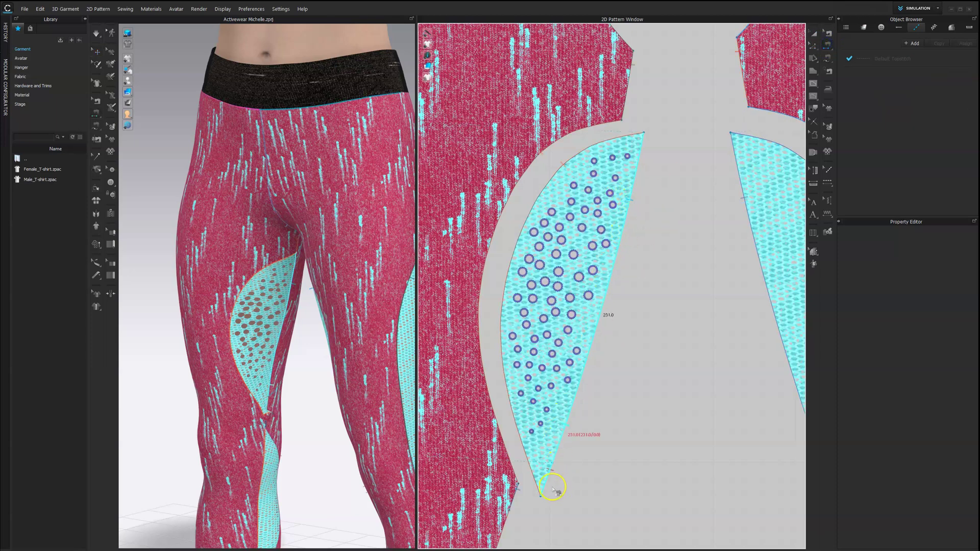
pyautogui.click(828, 34)
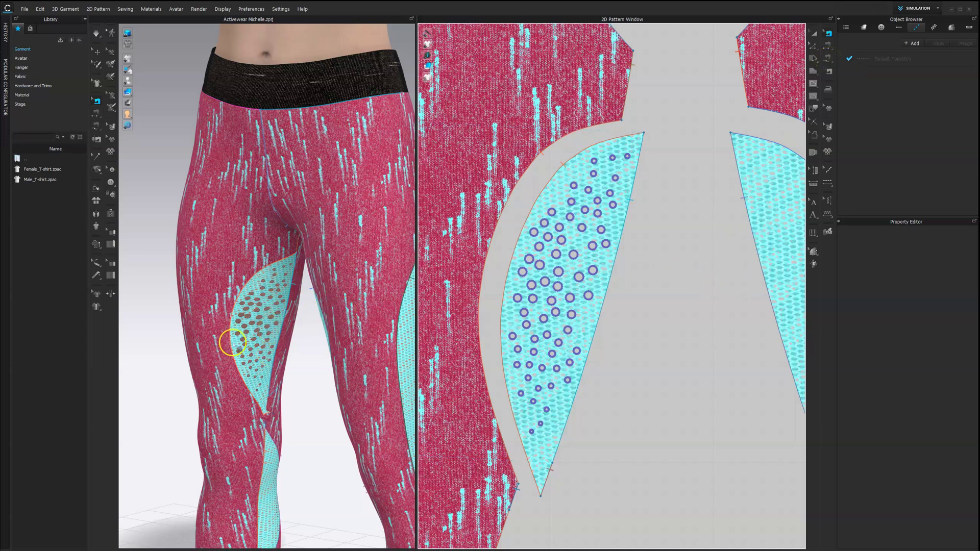
pyautogui.scroll(-1, 238, 345)
pyautogui.scroll(4, 238, 344)
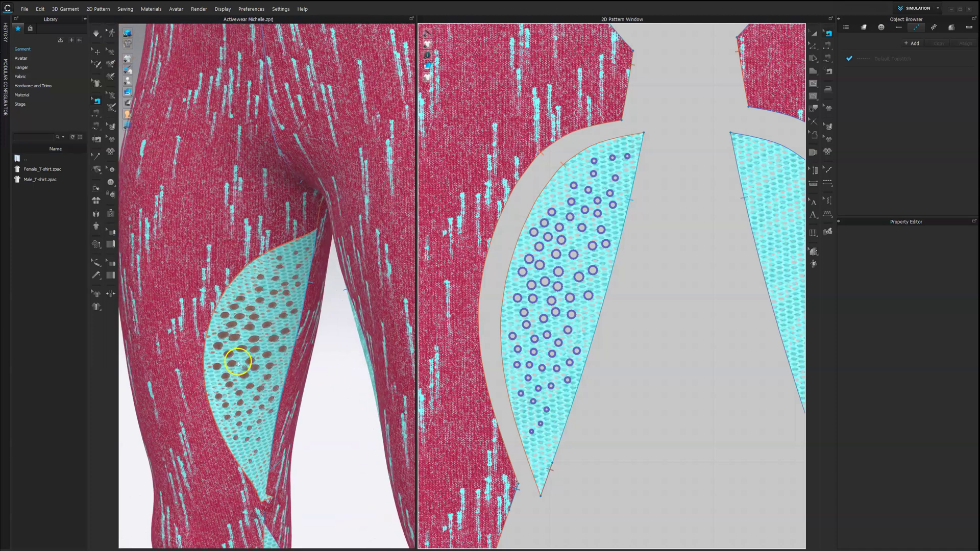